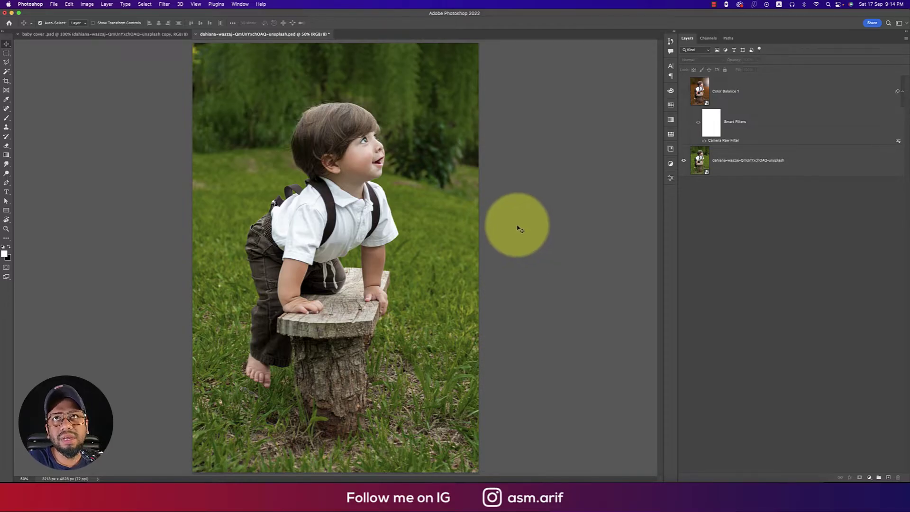
- Toggle the colour balance grading off and on to compare the finished warm look
{"action": "left_click", "coordinate": [684, 94]}
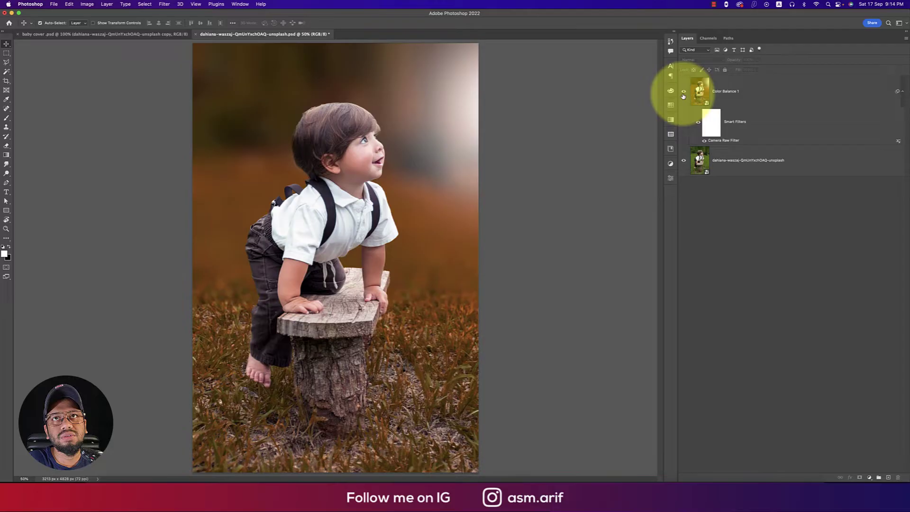
{"action": "left_click", "coordinate": [684, 95]}
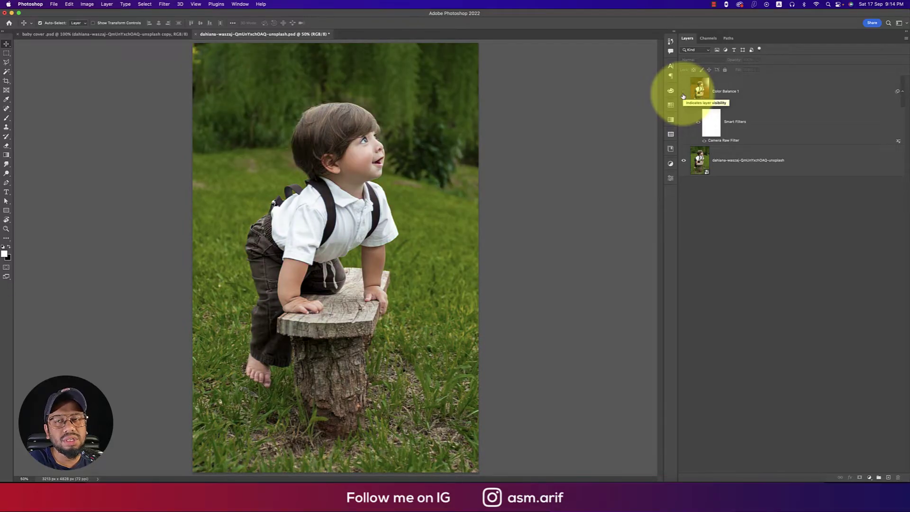
{"action": "left_click", "coordinate": [683, 93]}
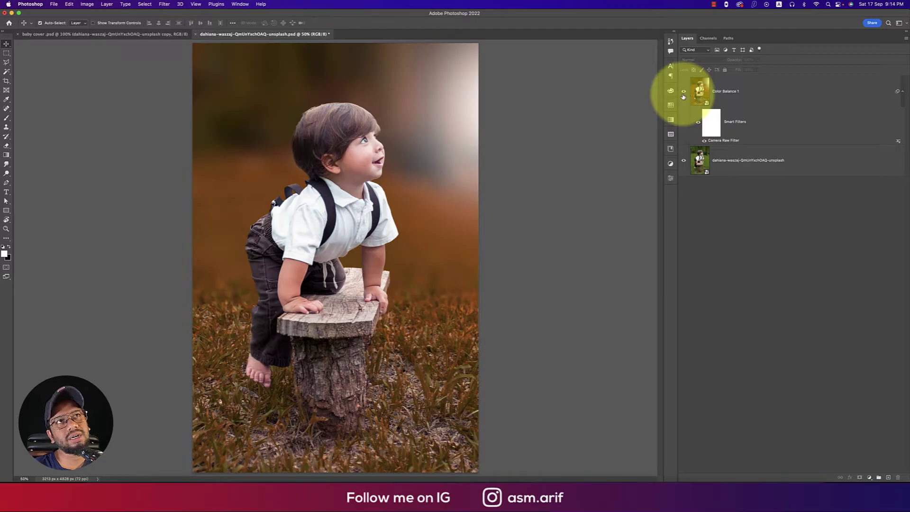
{"action": "left_click", "coordinate": [684, 95]}
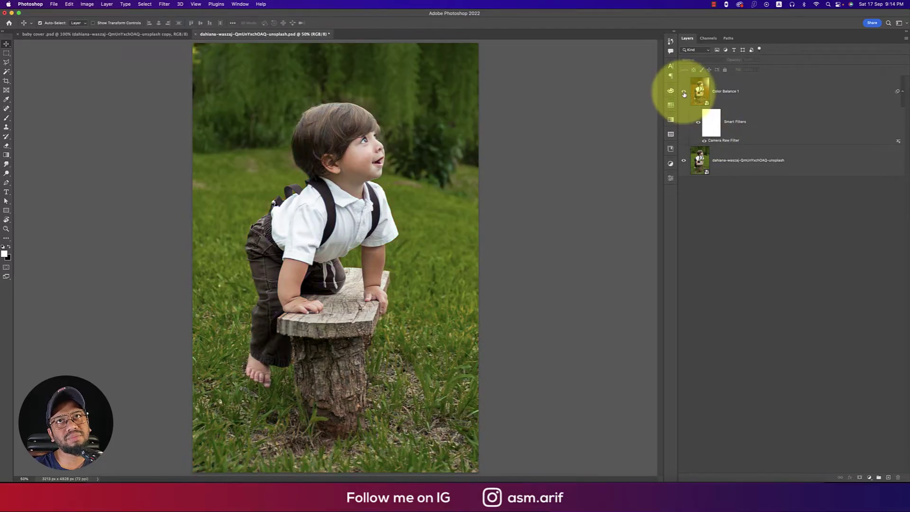
{"action": "left_click", "coordinate": [684, 95]}
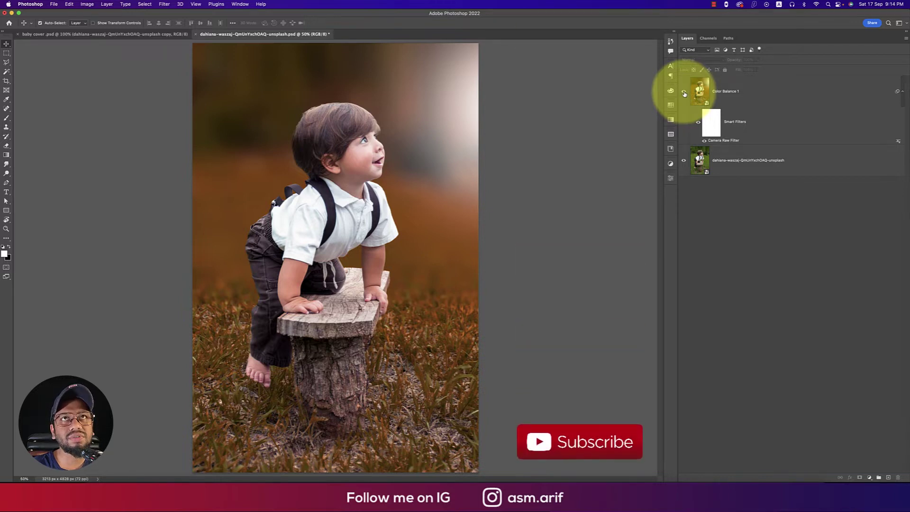
- Open the original green photo from the File menu
{"action": "left_click", "coordinate": [55, 4]}
{"action": "left_click", "coordinate": [464, 175]}
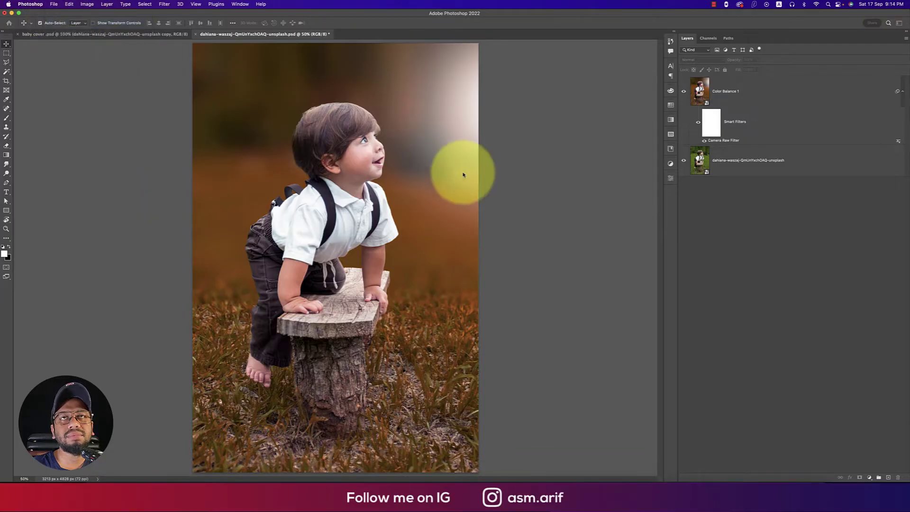
{"action": "key", "text": "Escape"}
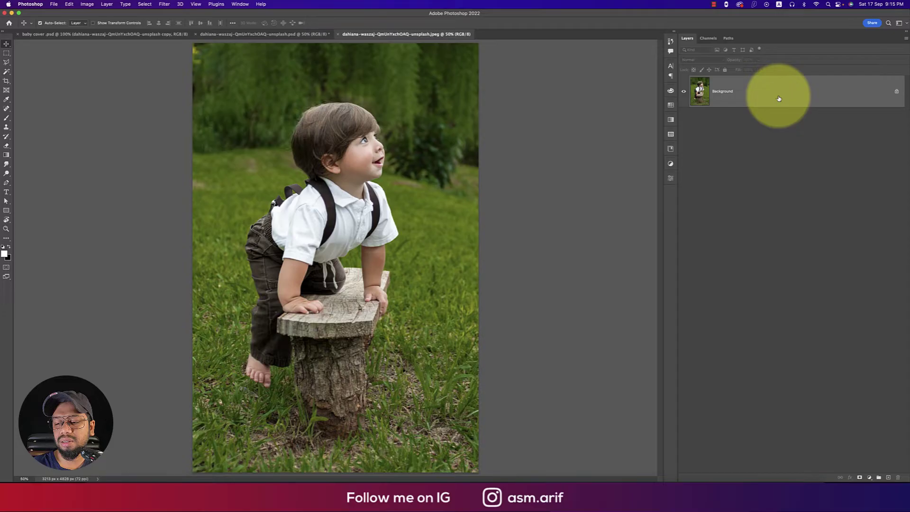
- Duplicate the Background, unlock it, and rename the two layers main and blur
{"action": "key", "text": "super+j"}
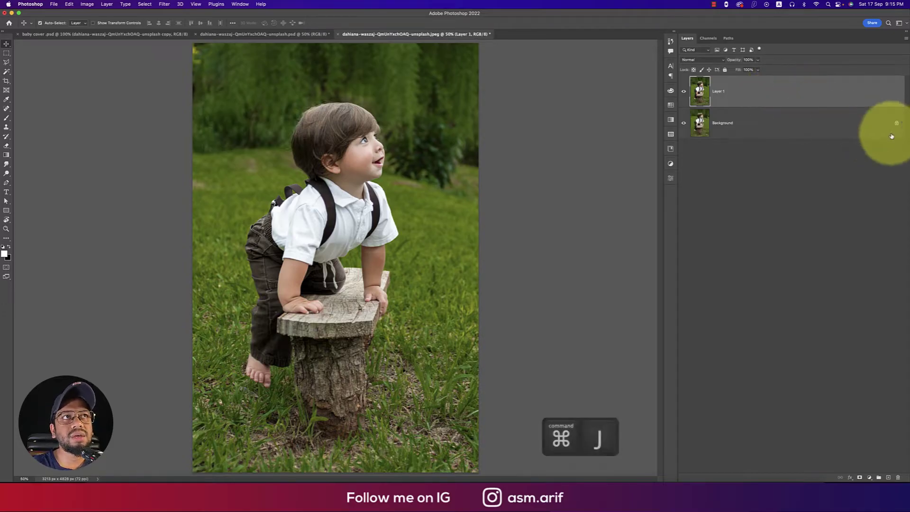
{"action": "left_click", "coordinate": [897, 123]}
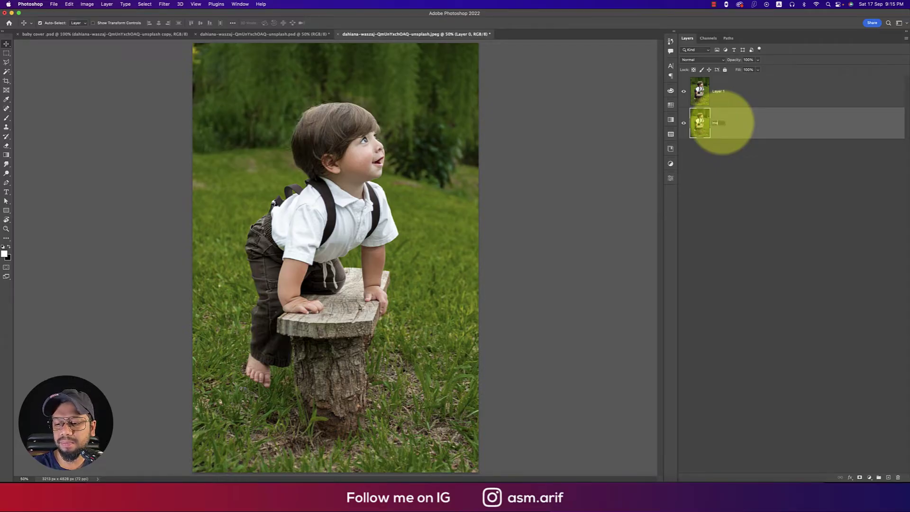
{"action": "type", "text": "n"}
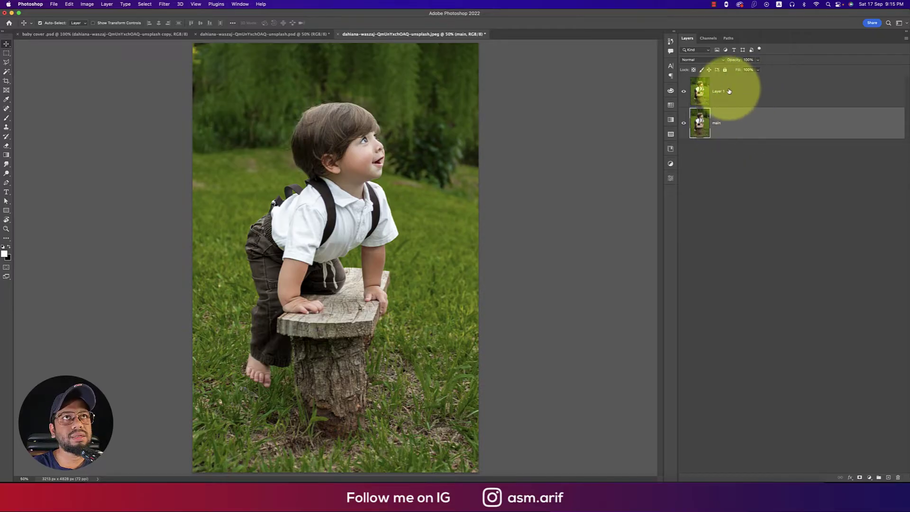
{"action": "left_click", "coordinate": [721, 91]}
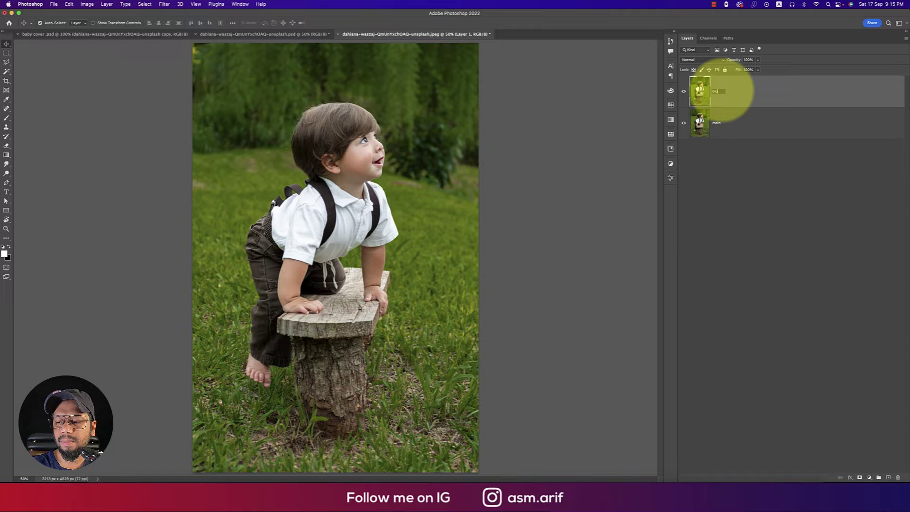
{"action": "type", "text": "blur"}
{"action": "left_click", "coordinate": [757, 95]}
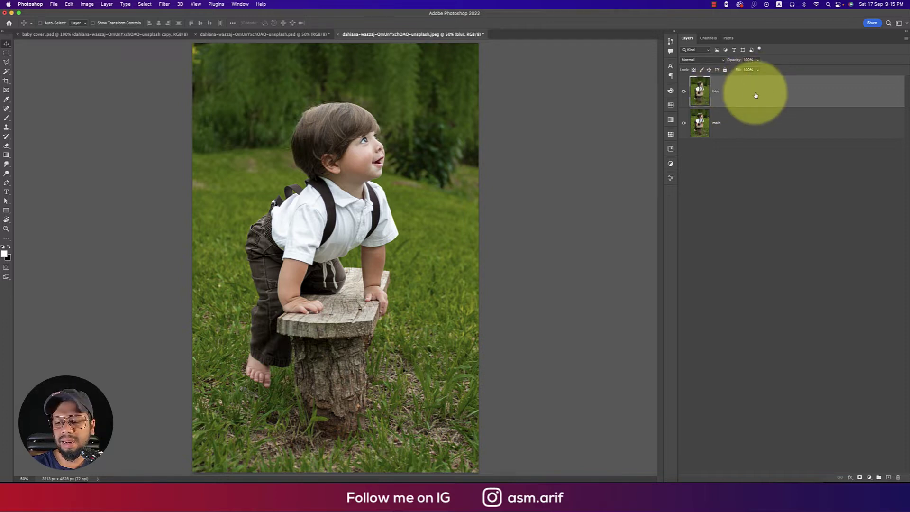
- Duplicate the blur layer, name the copy edit, and keep edit selected
{"action": "key", "text": "super+j"}
{"action": "double_click", "coordinate": [721, 91]}
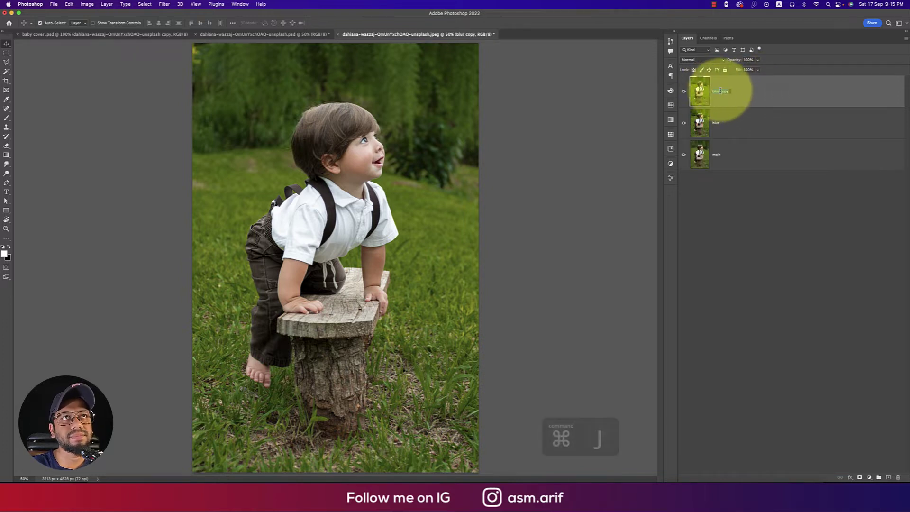
{"action": "type", "text": "edi"}
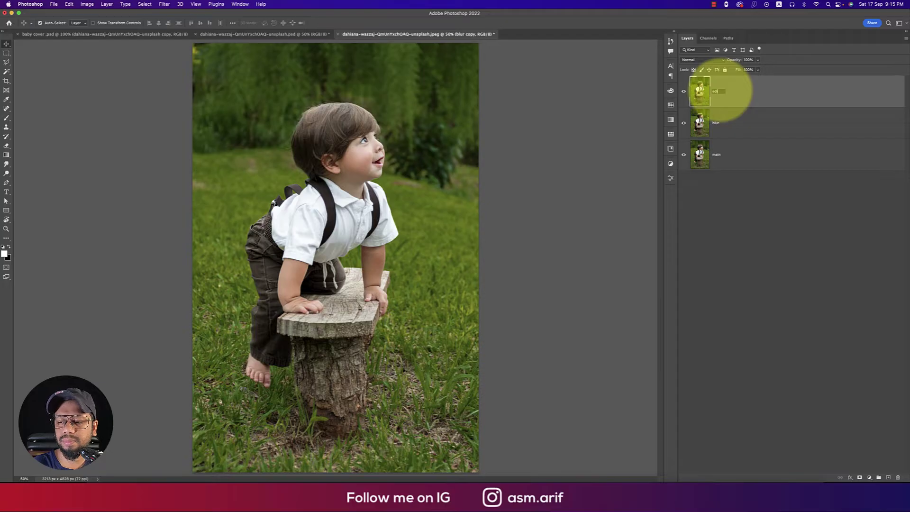
{"action": "type", "text": "t"}
{"action": "left_click", "coordinate": [760, 91]}
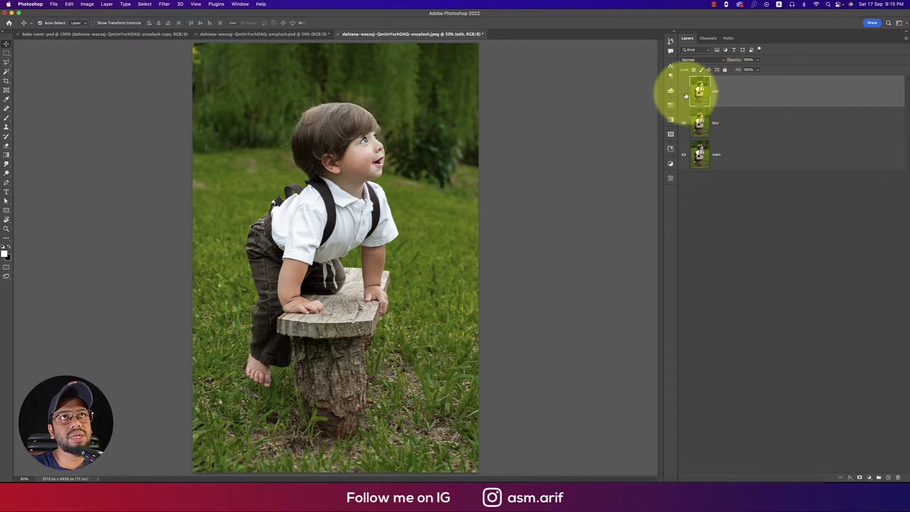
{"action": "left_click", "coordinate": [736, 122]}
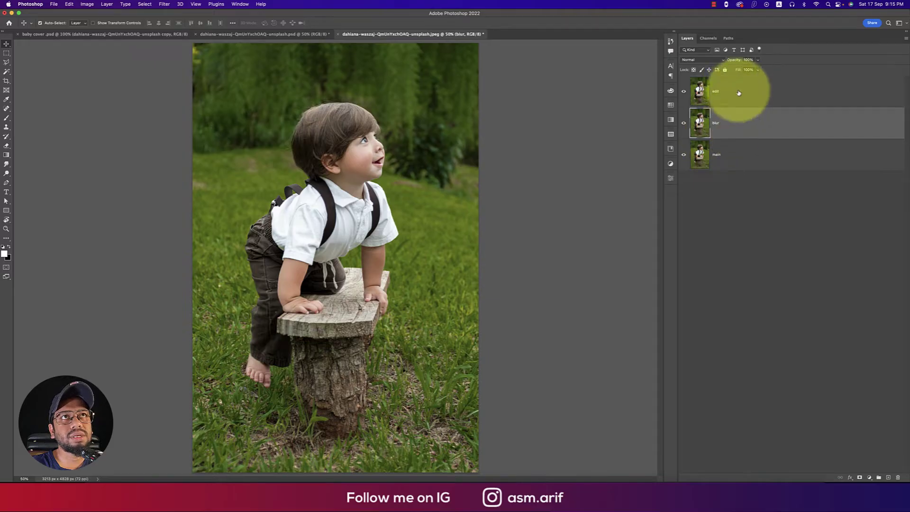
{"action": "left_click", "coordinate": [739, 91]}
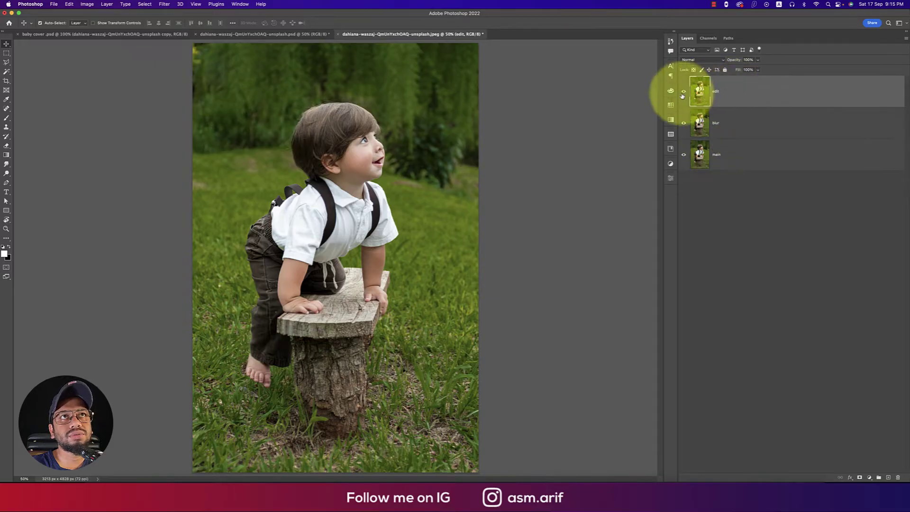
- Run Select Subject with the Object Selection Tool to grab the child and stump, then enter Select and Mask
{"action": "left_click", "coordinate": [6, 72]}
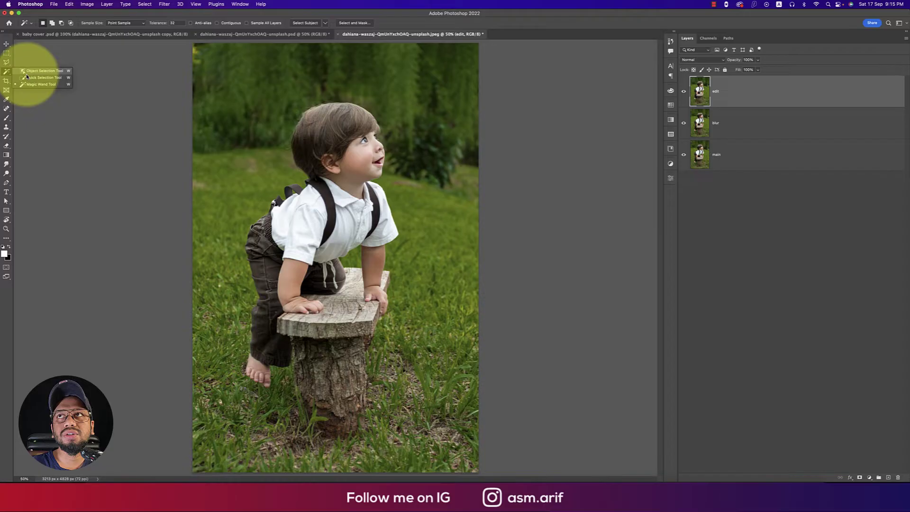
{"action": "left_click", "coordinate": [37, 73]}
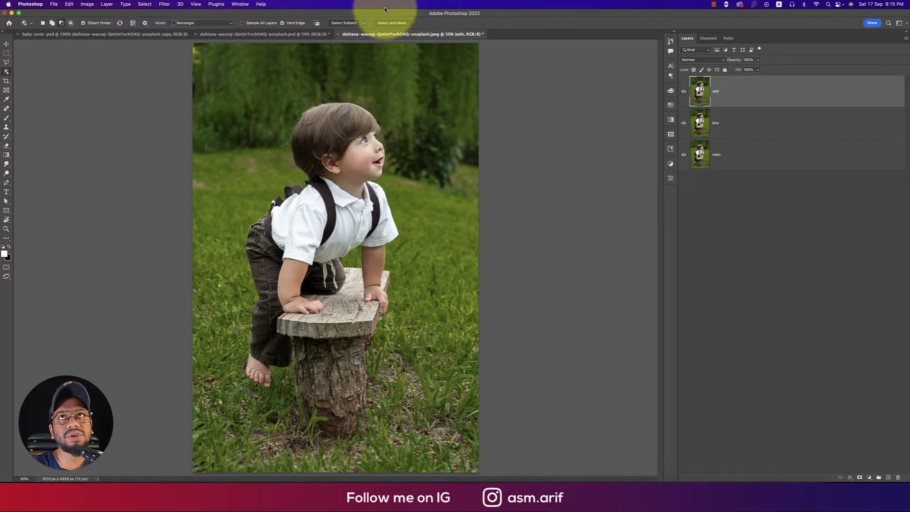
{"action": "left_click", "coordinate": [350, 24]}
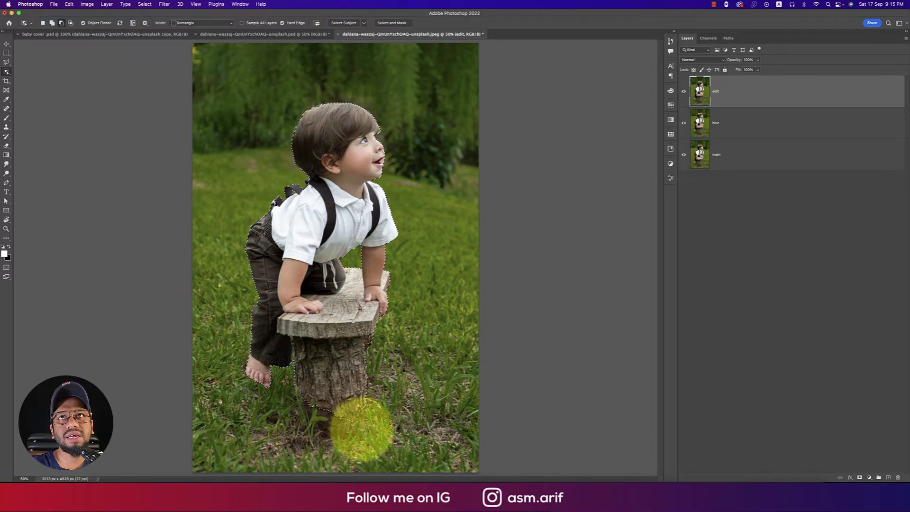
{"action": "left_click", "coordinate": [393, 23]}
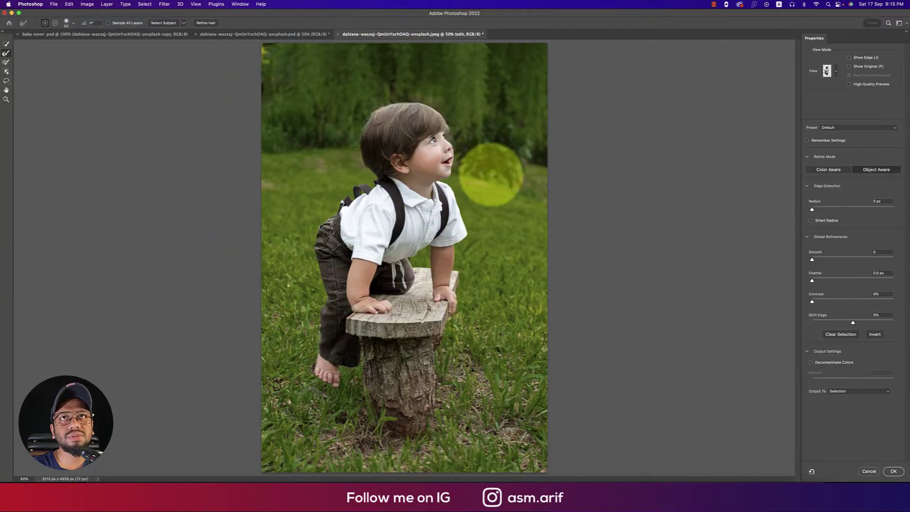
- Zoom to 100% on the boy's head and brush the mask edge clean under the chin
{"action": "left_click", "coordinate": [828, 71]}
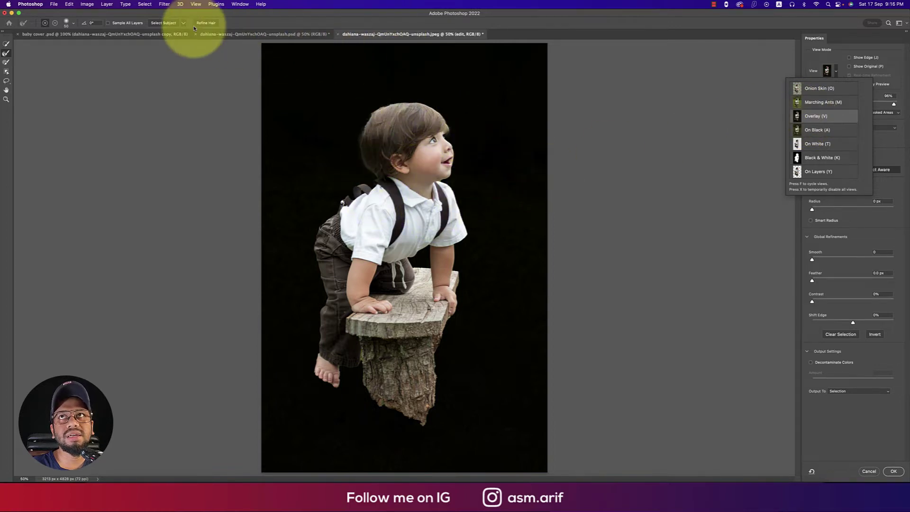
{"action": "left_click", "coordinate": [209, 33]}
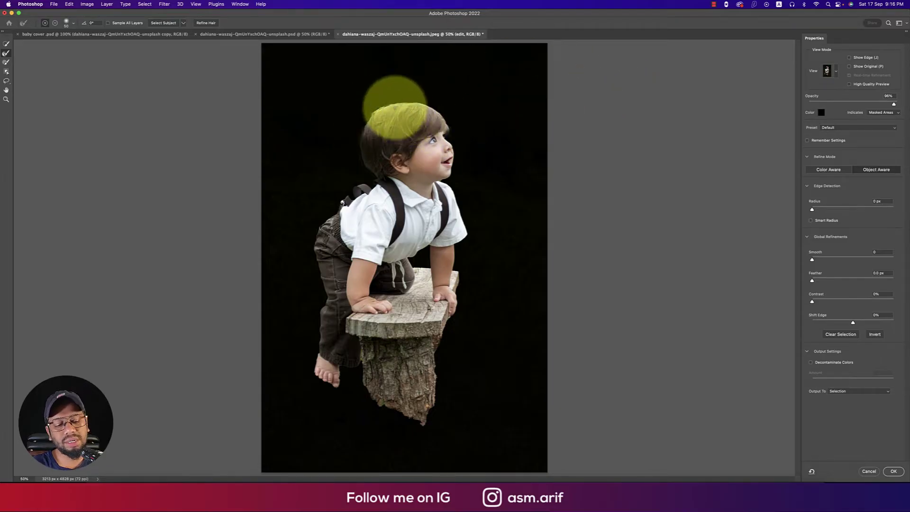
{"action": "key", "text": "super+plus"}
{"action": "key", "text": "super+plus"}
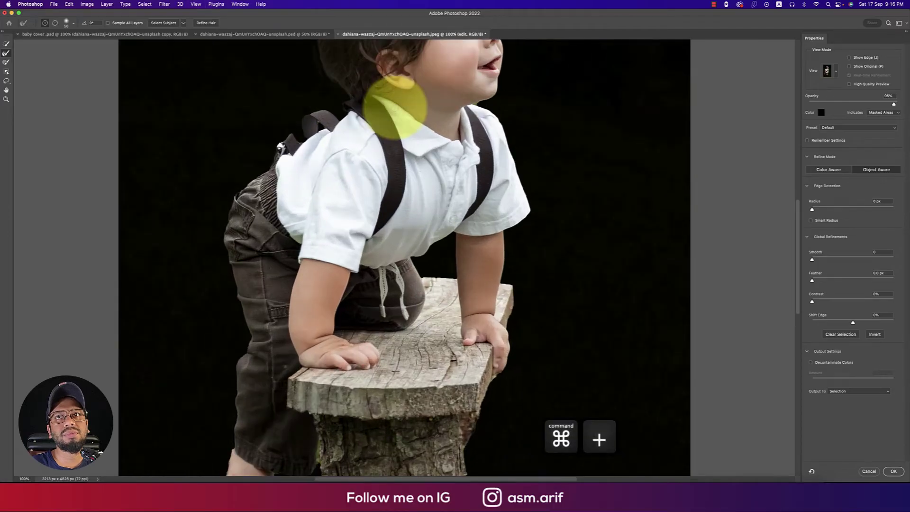
{"action": "left_click_drag", "start_coordinate": [493, 204], "coordinate": [480, 376]}
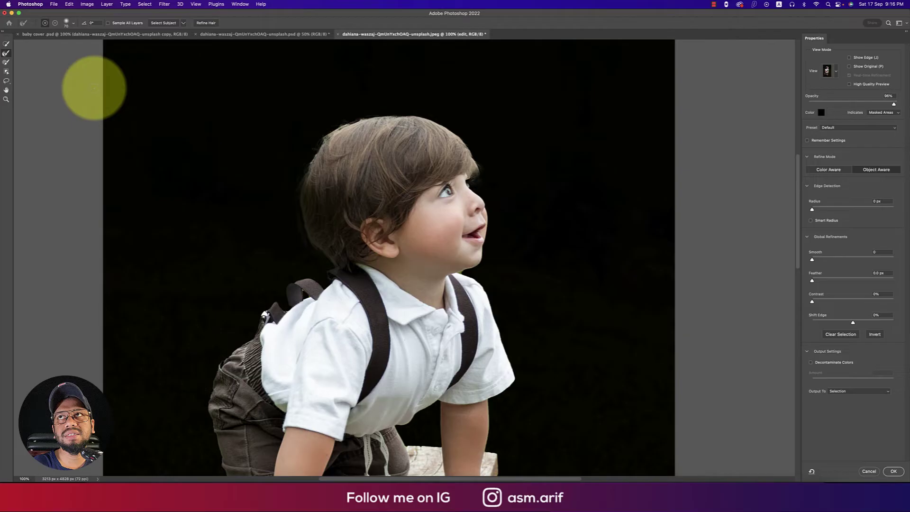
{"action": "left_click_drag", "start_coordinate": [325, 146], "coordinate": [336, 150]}
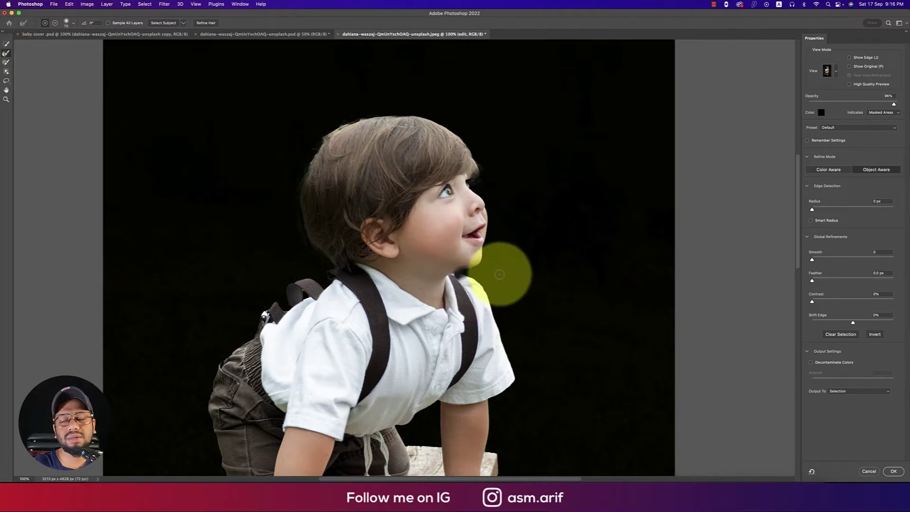
{"action": "key", "text": "super+z"}
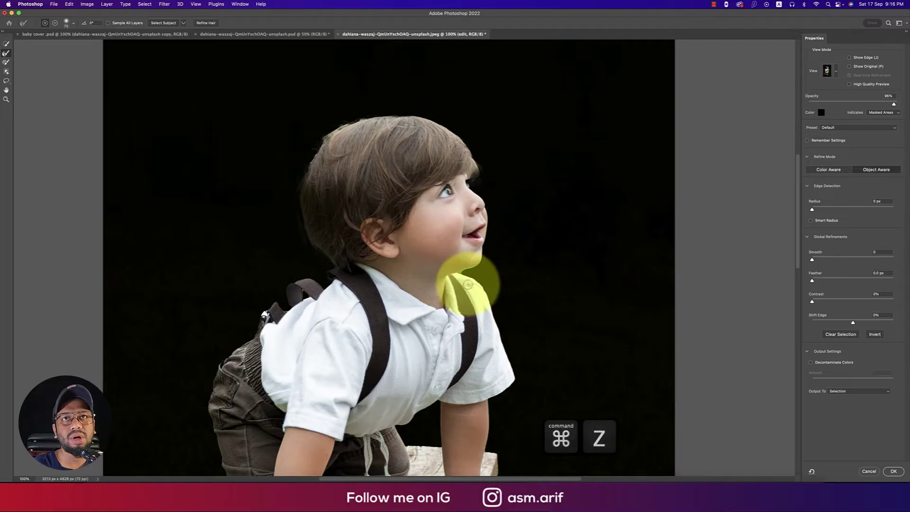
{"action": "scroll", "coordinate": [465, 283], "scroll_direction": "up", "scroll_amount": 10}
{"action": "scroll", "coordinate": [466, 283], "scroll_direction": "down", "scroll_amount": 5}
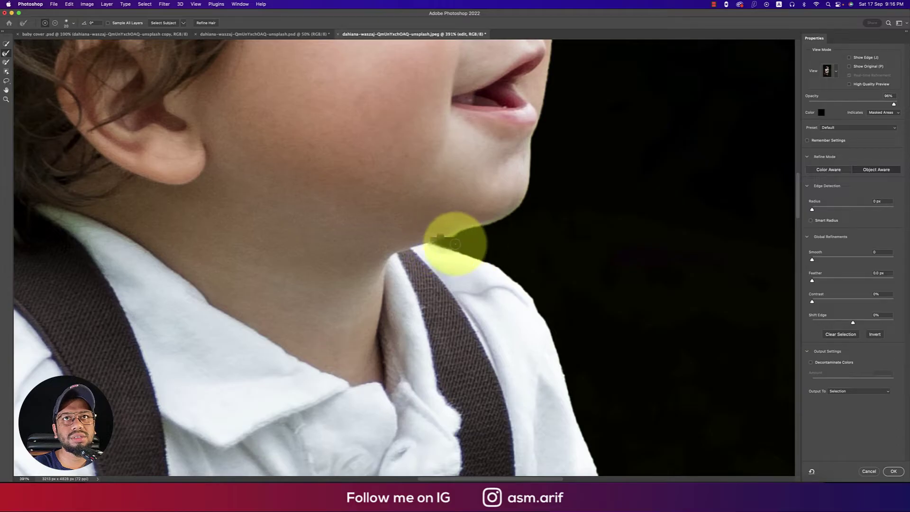
{"action": "mouse_move", "coordinate": [455, 244]}
{"action": "left_mouse_down"}
{"action": "mouse_move", "coordinate": [455, 233]}
{"action": "mouse_move", "coordinate": [503, 233]}
{"action": "left_mouse_up"}
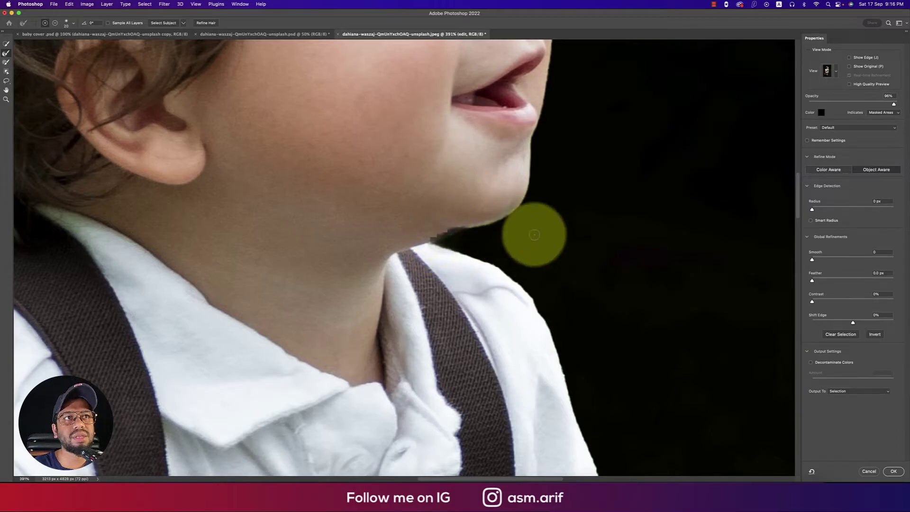
- Set Smooth to 33, refine the hair edge behind the neck, and fit the photo on screen
{"action": "left_click", "coordinate": [840, 260]}
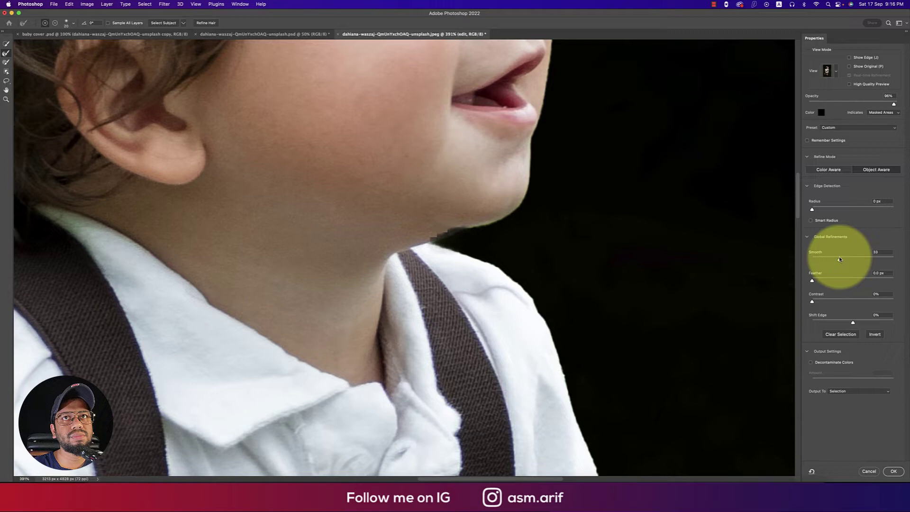
{"action": "scroll", "coordinate": [423, 260], "scroll_direction": "up", "scroll_amount": 5}
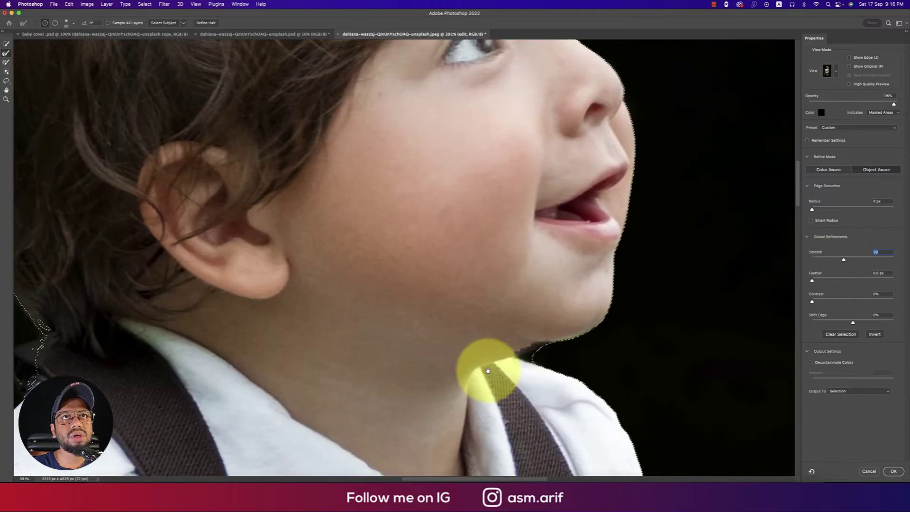
{"action": "scroll", "coordinate": [441, 260], "scroll_direction": "left", "scroll_amount": 5}
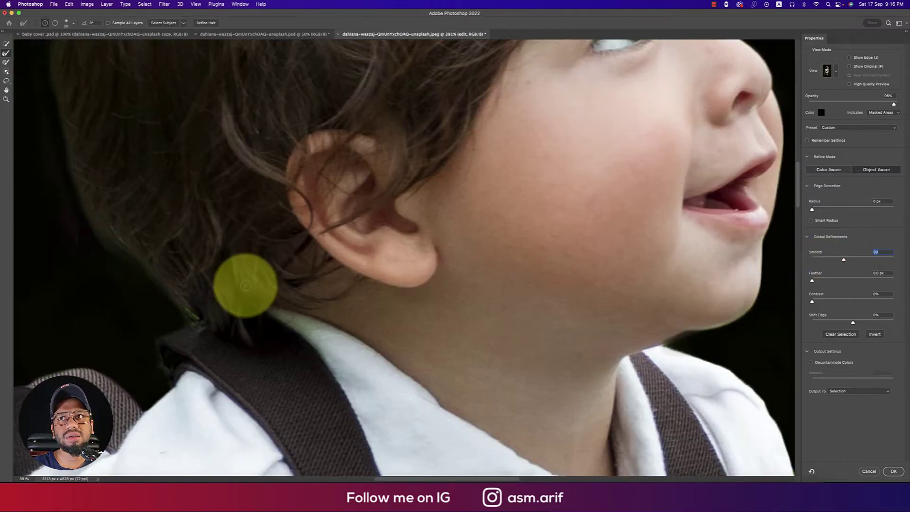
{"action": "mouse_move", "coordinate": [184, 311]}
{"action": "left_mouse_down"}
{"action": "mouse_move", "coordinate": [198, 331]}
{"action": "mouse_move", "coordinate": [167, 274]}
{"action": "left_mouse_up"}
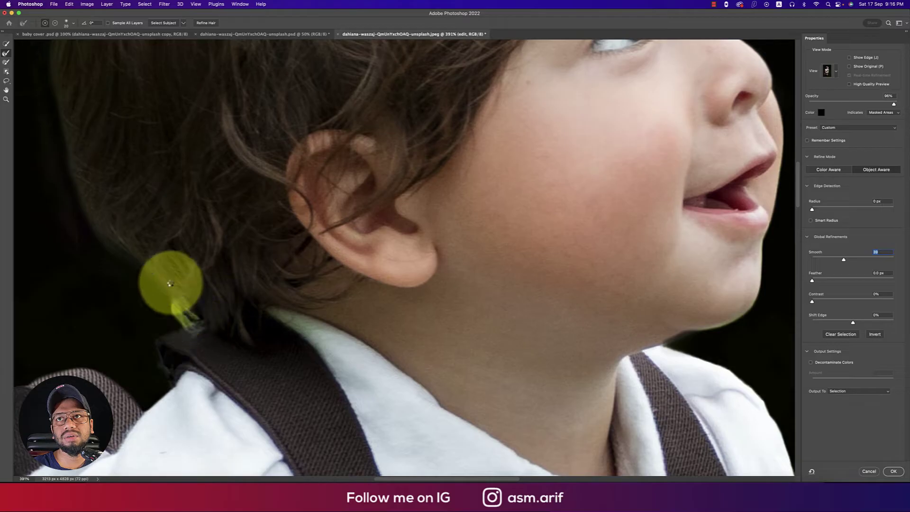
{"action": "scroll", "coordinate": [175, 257], "scroll_direction": "down", "scroll_amount": 5}
{"action": "scroll", "coordinate": [174, 256], "scroll_direction": "left", "scroll_amount": 4}
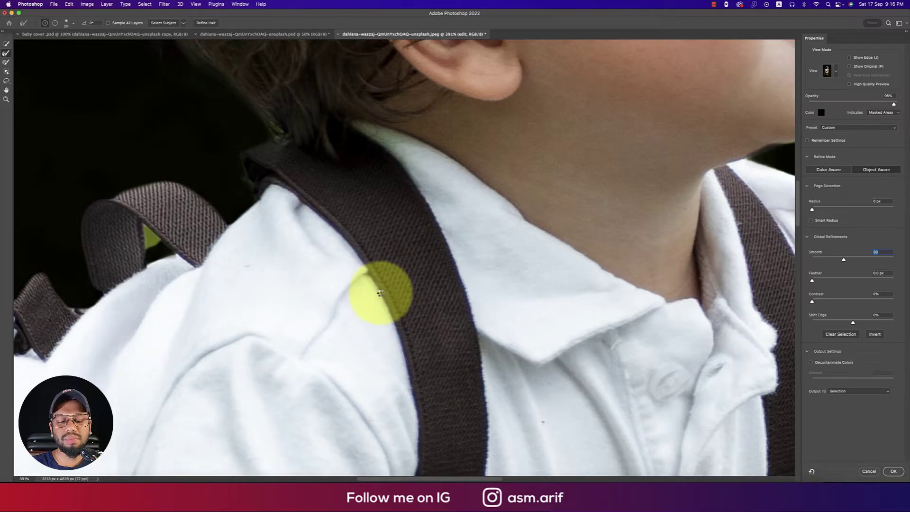
{"action": "key", "text": "super+0"}
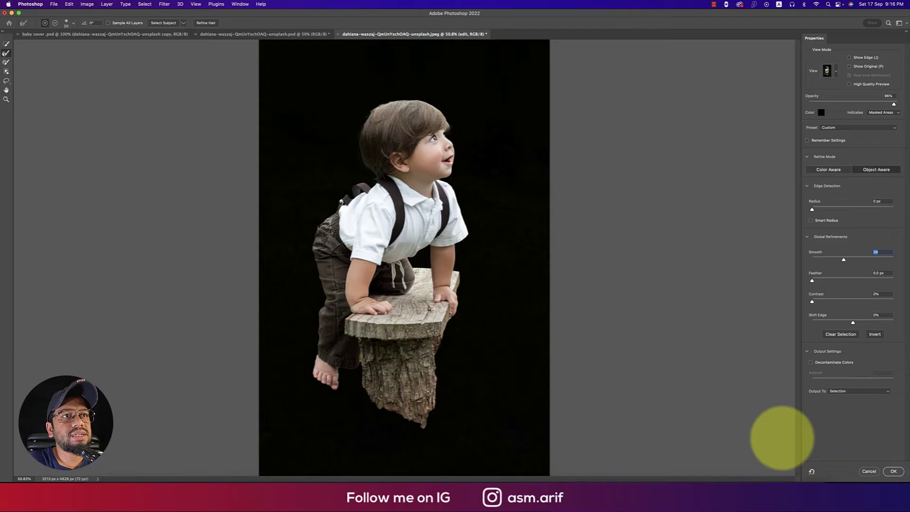
- Output the refined selection as a layer mask and apply it
{"action": "left_click", "coordinate": [852, 392]}
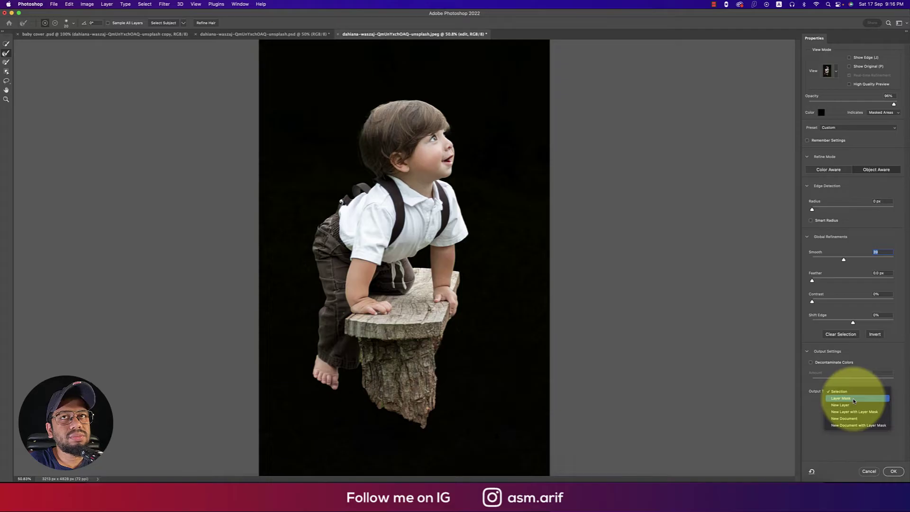
{"action": "left_click", "coordinate": [854, 398]}
{"action": "left_click", "coordinate": [894, 471]}
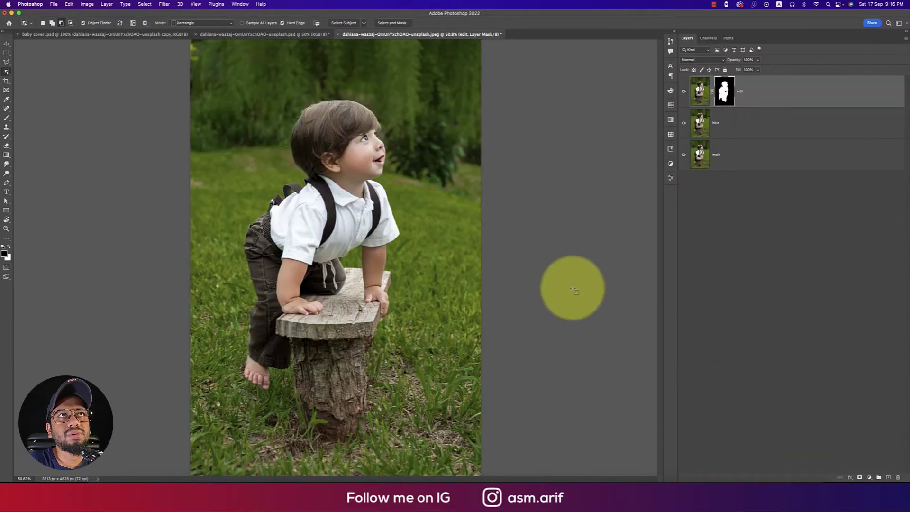
- Toggle the main layer to check the cutout, show the blur layer, and select the edit layer's mask
{"action": "left_click", "coordinate": [684, 154]}
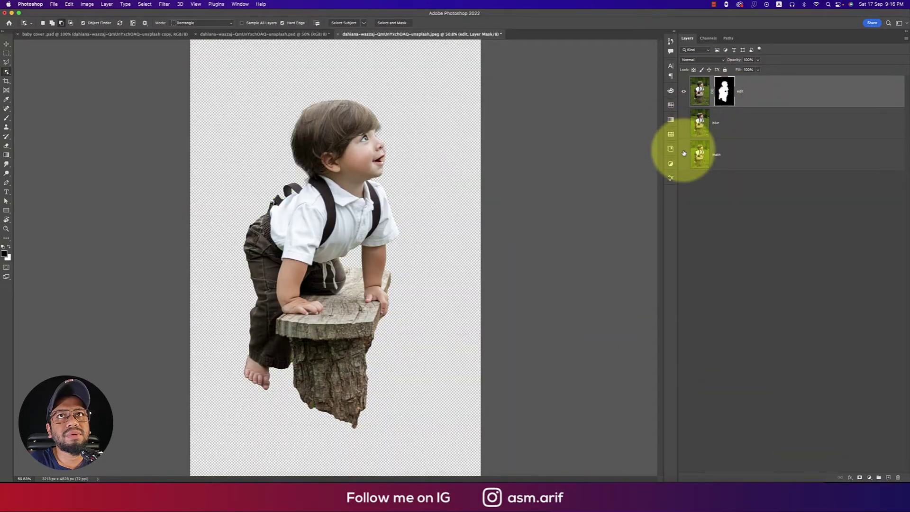
{"action": "left_click", "coordinate": [684, 154]}
{"action": "left_click", "coordinate": [683, 123]}
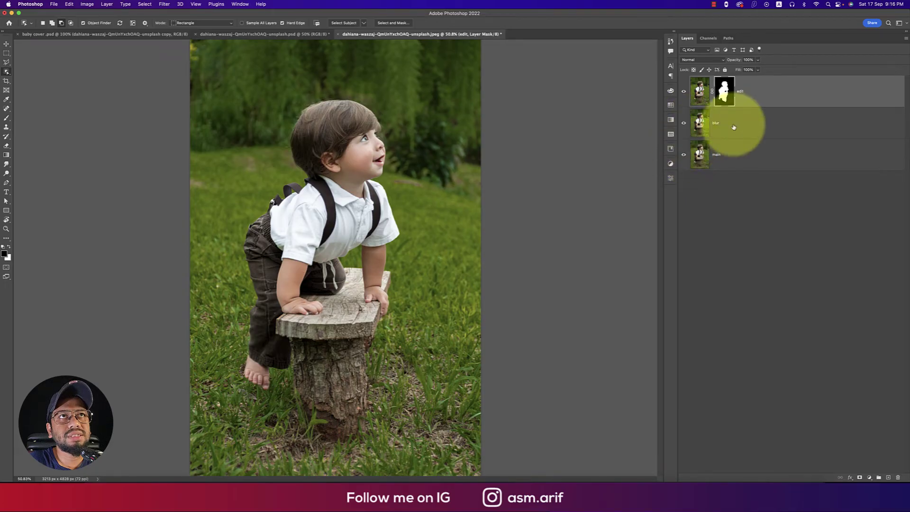
{"action": "left_click", "coordinate": [732, 126]}
{"action": "left_click", "coordinate": [720, 95]}
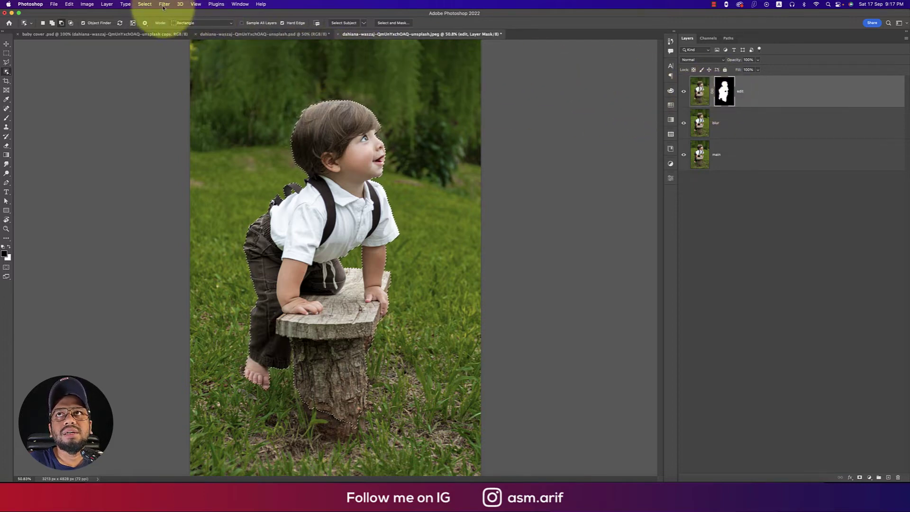
- Expand the selection by 60 pixels
{"action": "left_click", "coordinate": [145, 4]}
{"action": "mouse_move", "coordinate": [180, 109]}
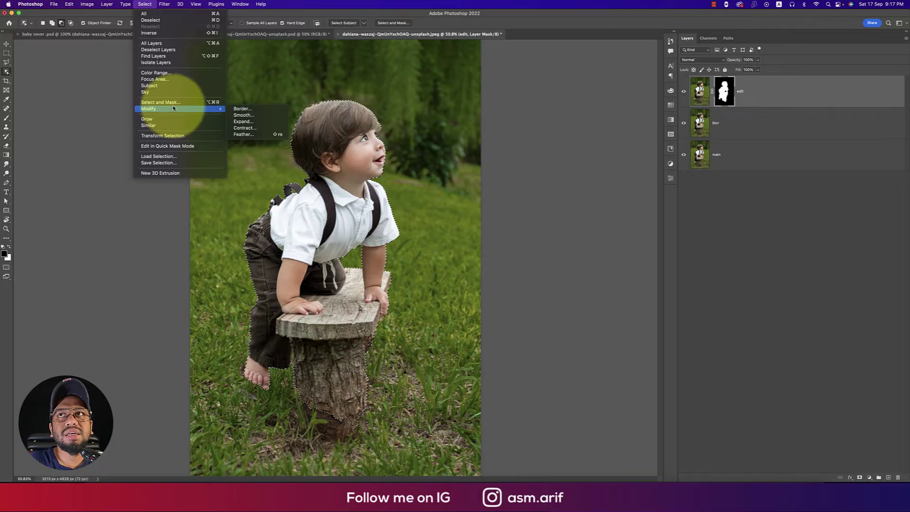
{"action": "left_click", "coordinate": [244, 121]}
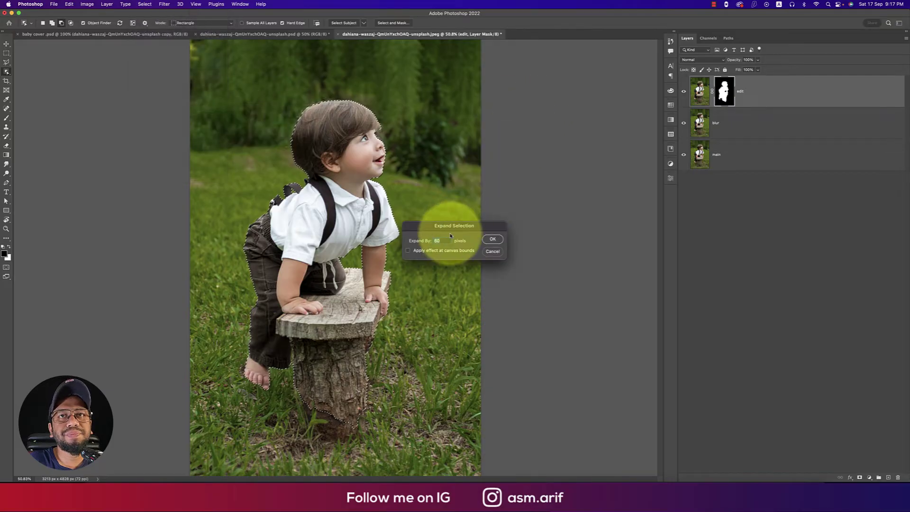
{"action": "left_click", "coordinate": [493, 239]}
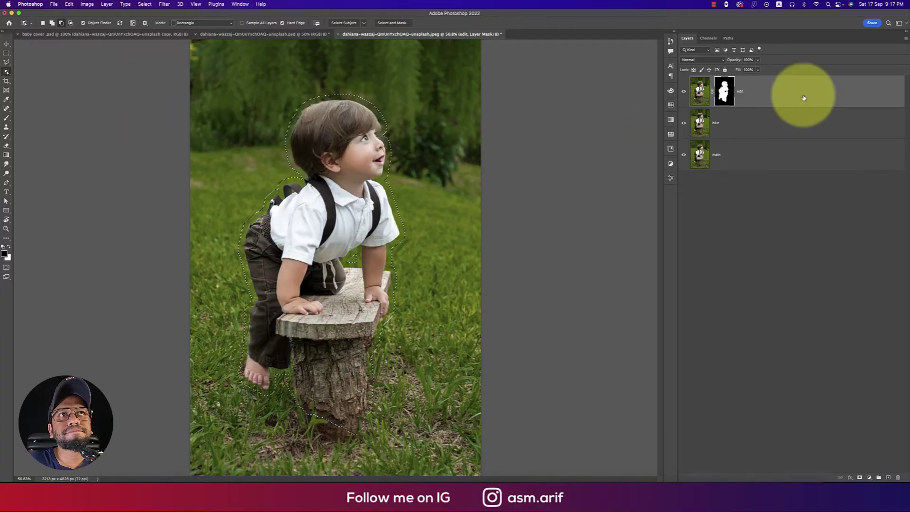
- Content-Aware fill the expanded selection on the blur layer
{"action": "left_click", "coordinate": [764, 131]}
{"action": "left_click", "coordinate": [10, 46]}
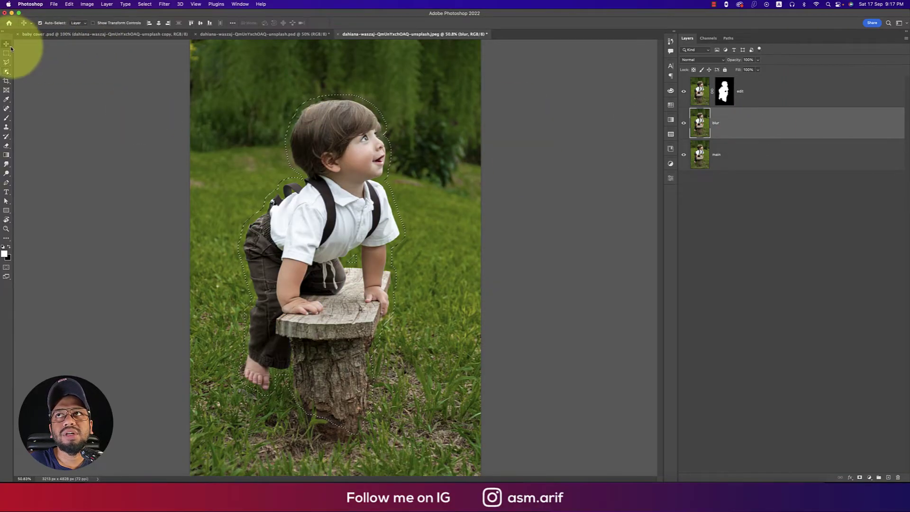
{"action": "left_click", "coordinate": [69, 4]}
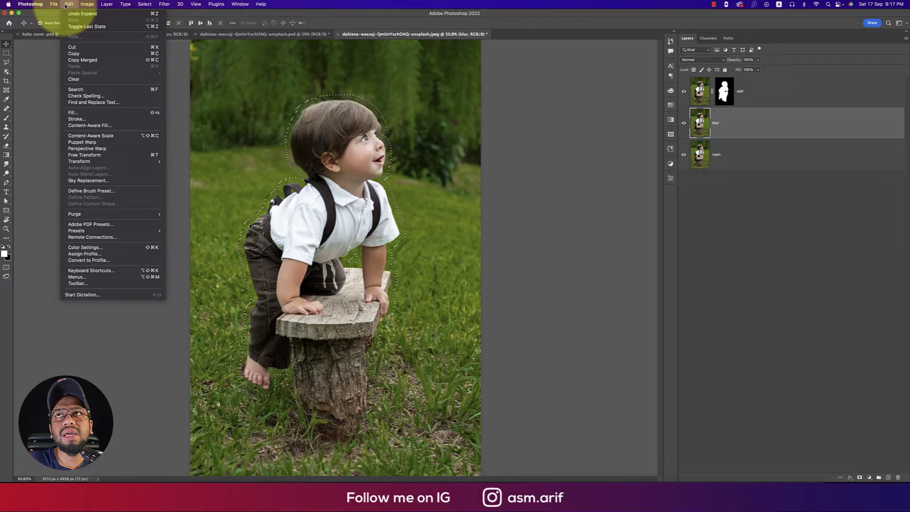
{"action": "left_click", "coordinate": [67, 4]}
{"action": "left_click", "coordinate": [66, 5]}
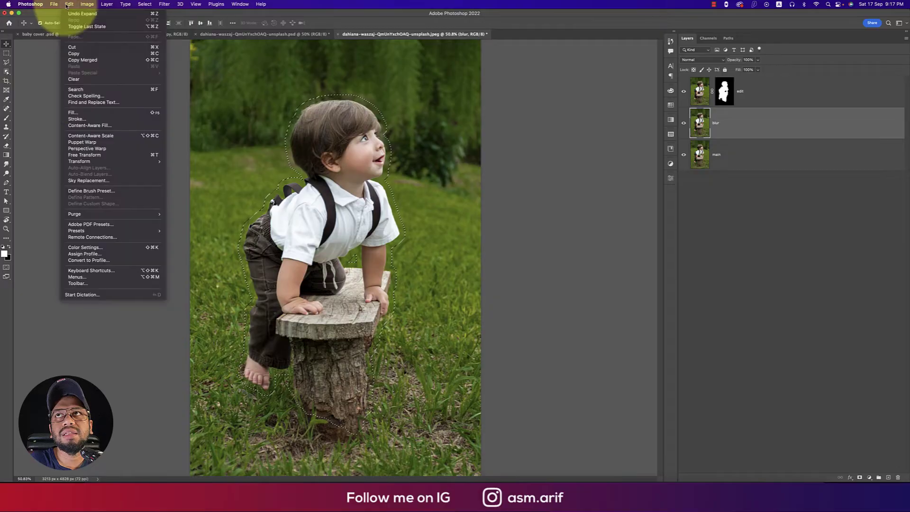
{"action": "left_click", "coordinate": [111, 111]}
{"action": "left_click", "coordinate": [644, 129]}
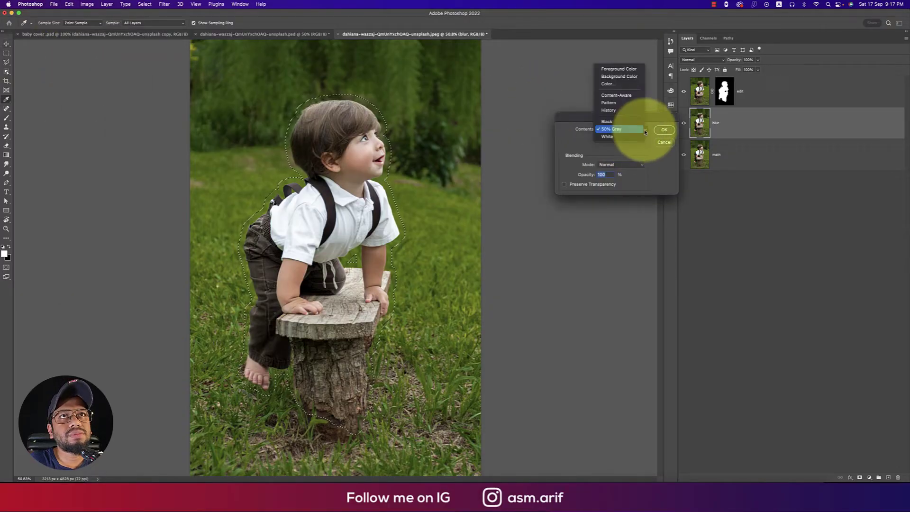
{"action": "left_click", "coordinate": [622, 98]}
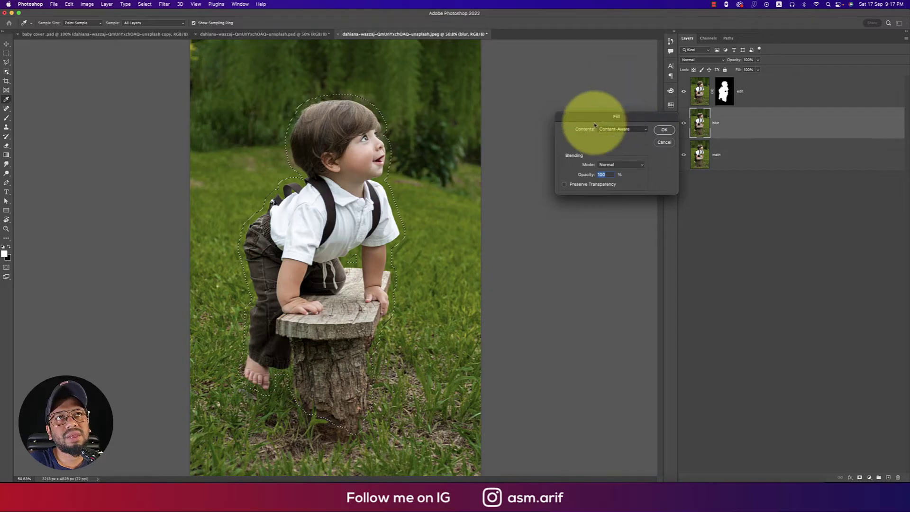
{"action": "left_click", "coordinate": [667, 135]}
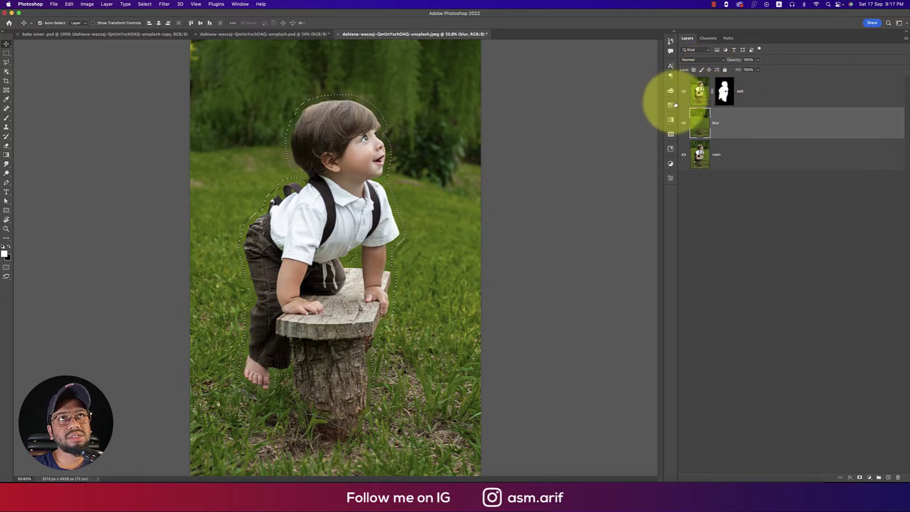
- Hide the edit layer to inspect the fill, deselect, and compare the layers zoomed out
{"action": "left_click", "coordinate": [684, 91]}
{"action": "key", "text": "super+d"}
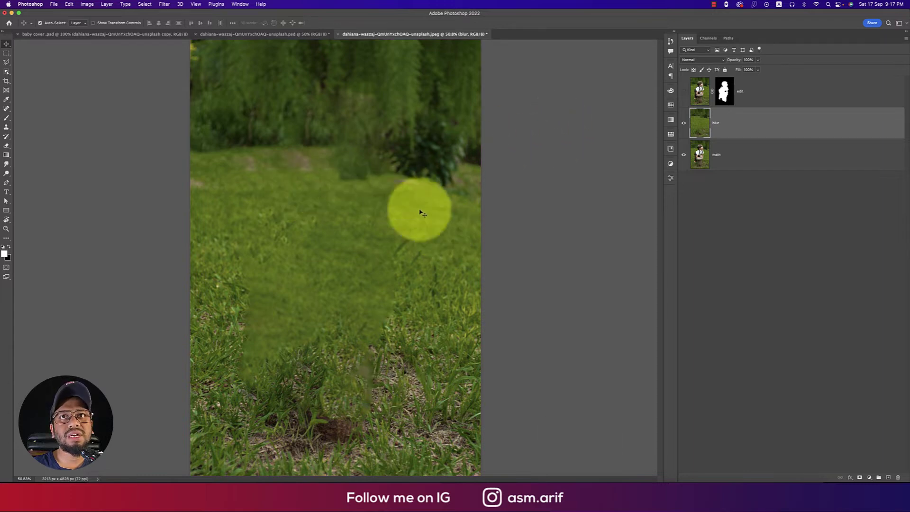
{"action": "left_click", "coordinate": [684, 91]}
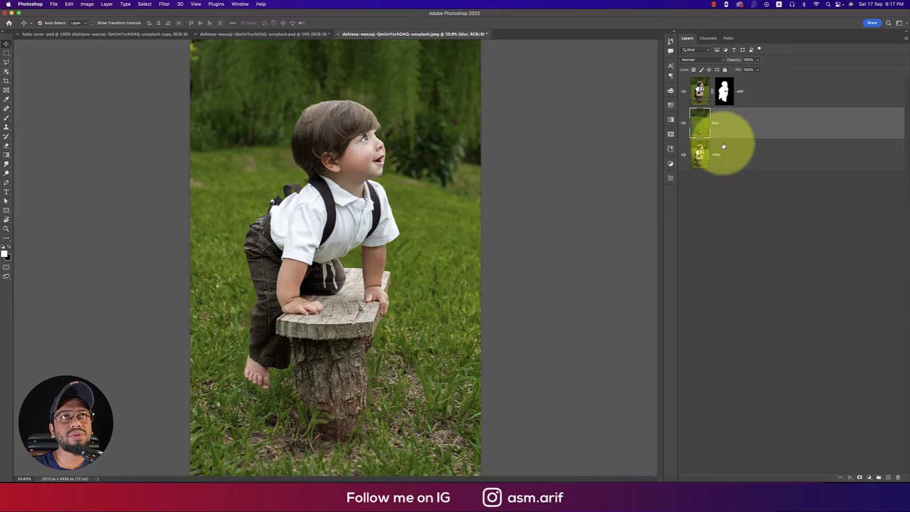
{"action": "left_click", "coordinate": [684, 123]}
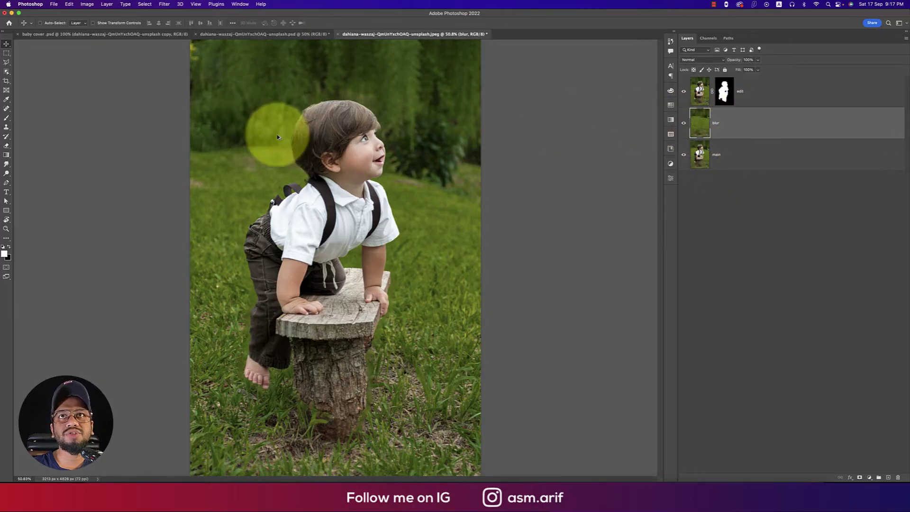
{"action": "key", "text": "super+minus"}
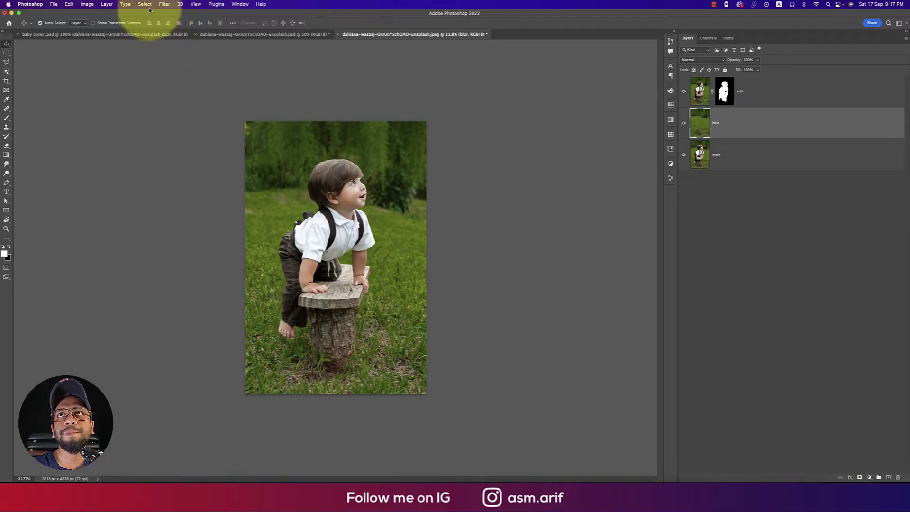
- Apply a Tilt-Shift blur centred on the stump and raise the blur strength to 108 px
{"action": "left_click", "coordinate": [162, 6]}
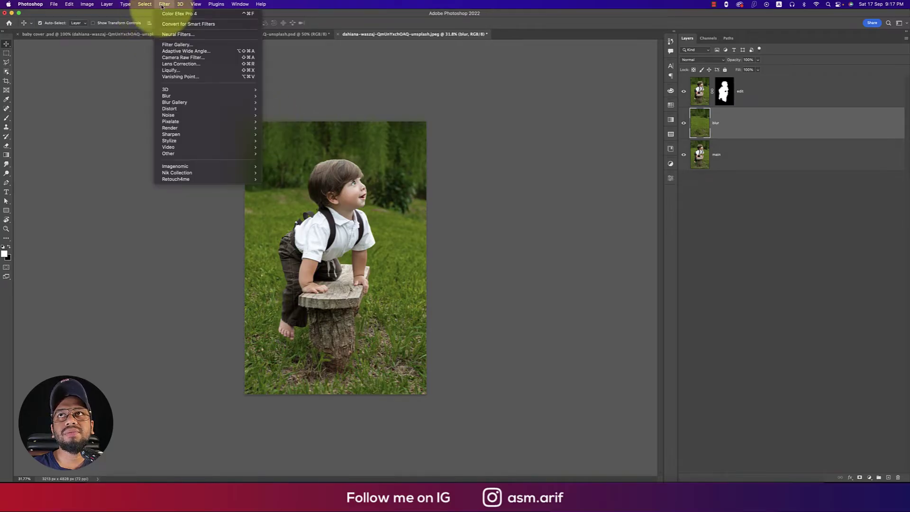
{"action": "mouse_move", "coordinate": [201, 103]}
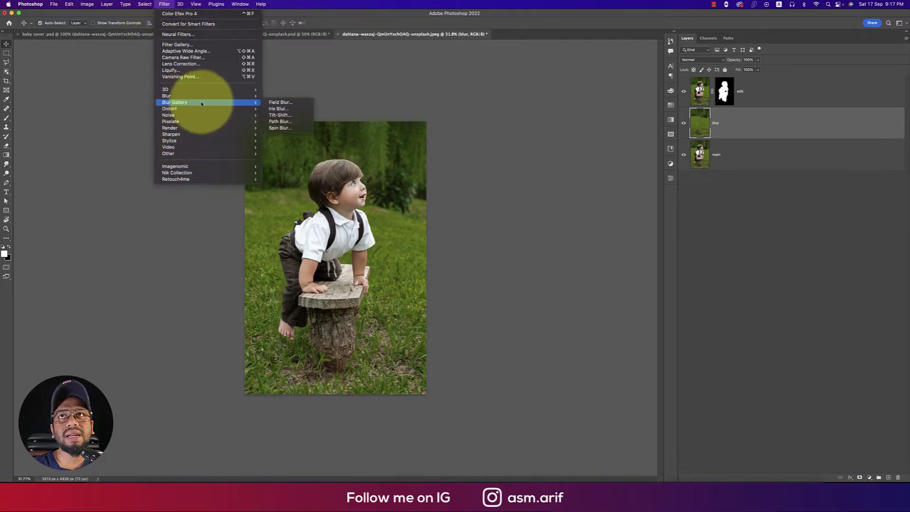
{"action": "left_click", "coordinate": [283, 115]}
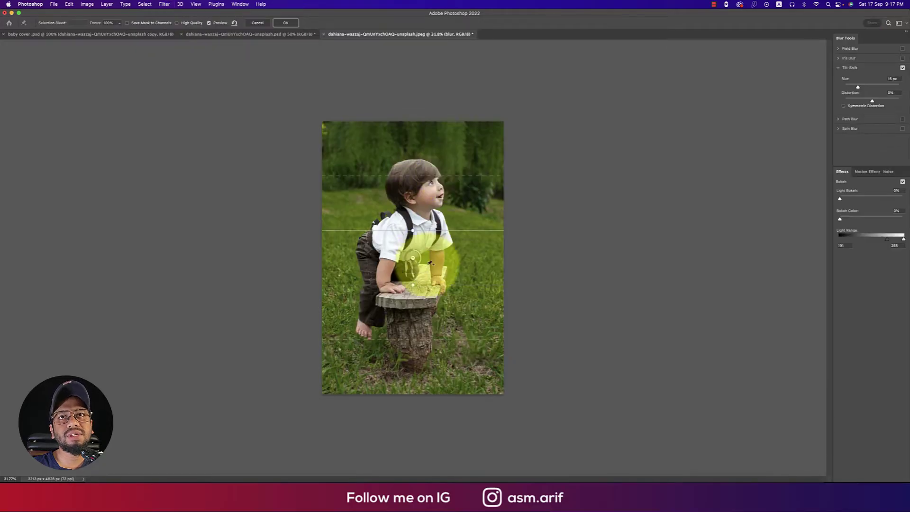
{"action": "left_click_drag", "start_coordinate": [414, 264], "coordinate": [418, 329]}
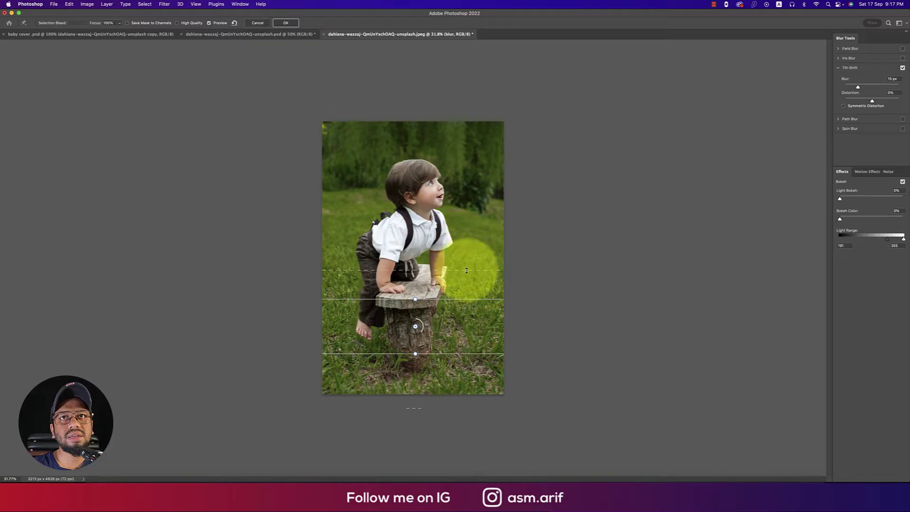
{"action": "left_click_drag", "start_coordinate": [469, 300], "coordinate": [469, 320]}
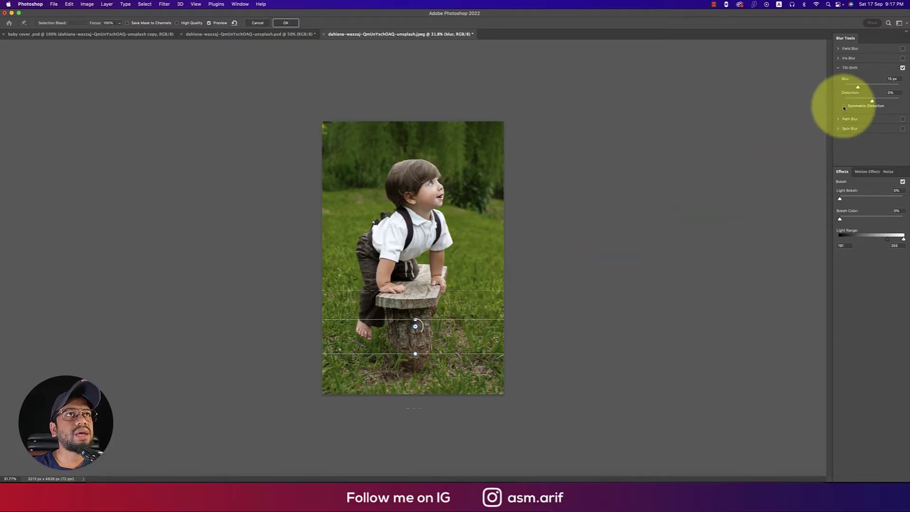
{"action": "mouse_move", "coordinate": [856, 89]}
{"action": "left_mouse_down"}
{"action": "mouse_move", "coordinate": [883, 88]}
{"action": "mouse_move", "coordinate": [874, 88]}
{"action": "left_mouse_up"}
- Adjust the upper and lower focus boundaries around the child and commit the blur
{"action": "left_click_drag", "start_coordinate": [493, 354], "coordinate": [488, 412]}
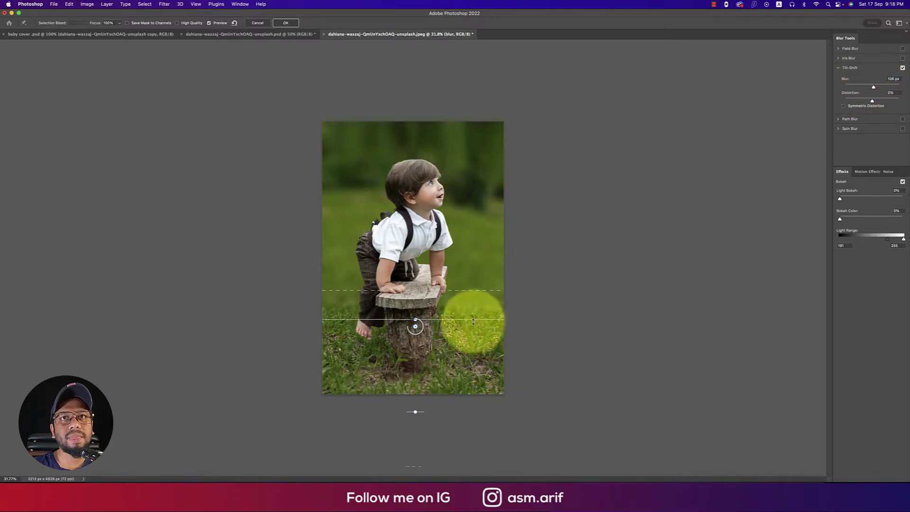
{"action": "left_click_drag", "start_coordinate": [472, 320], "coordinate": [473, 335]}
{"action": "left_click_drag", "start_coordinate": [415, 411], "coordinate": [427, 385]}
{"action": "left_click_drag", "start_coordinate": [455, 326], "coordinate": [454, 290]}
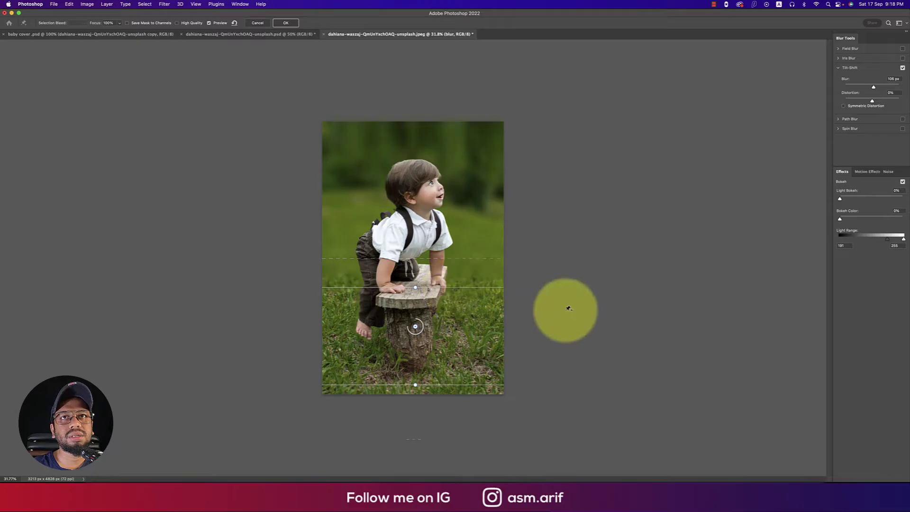
{"action": "left_click_drag", "start_coordinate": [493, 287], "coordinate": [496, 248]}
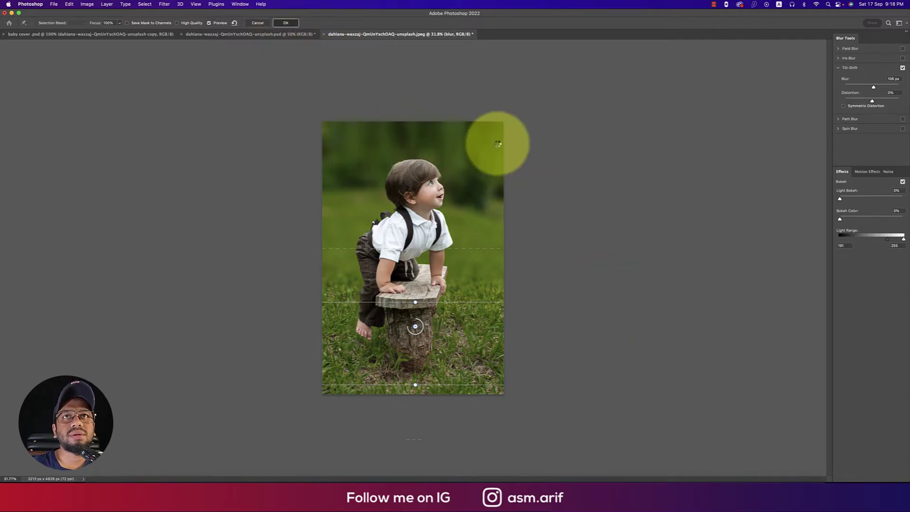
{"action": "key", "text": "Return"}
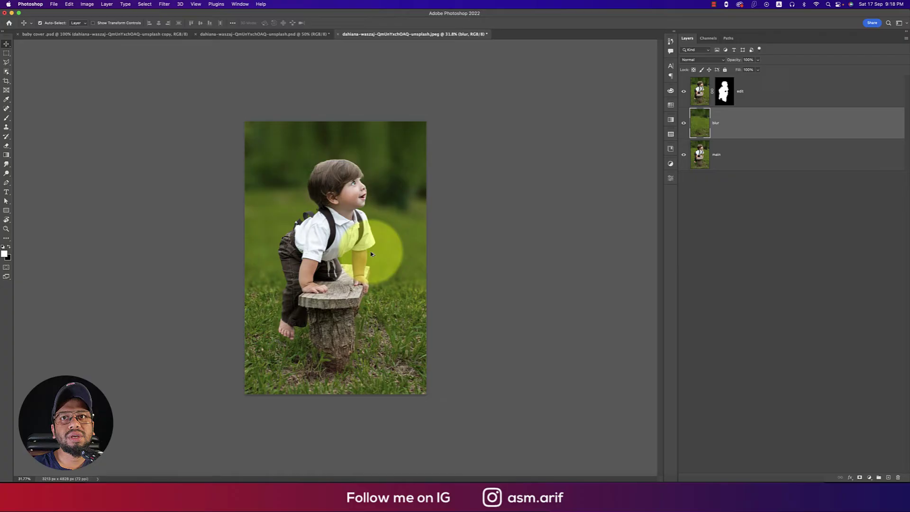
- Add a mask to the blur layer and paint black with a size-300 brush around the stump base
{"action": "key", "text": "super+0"}
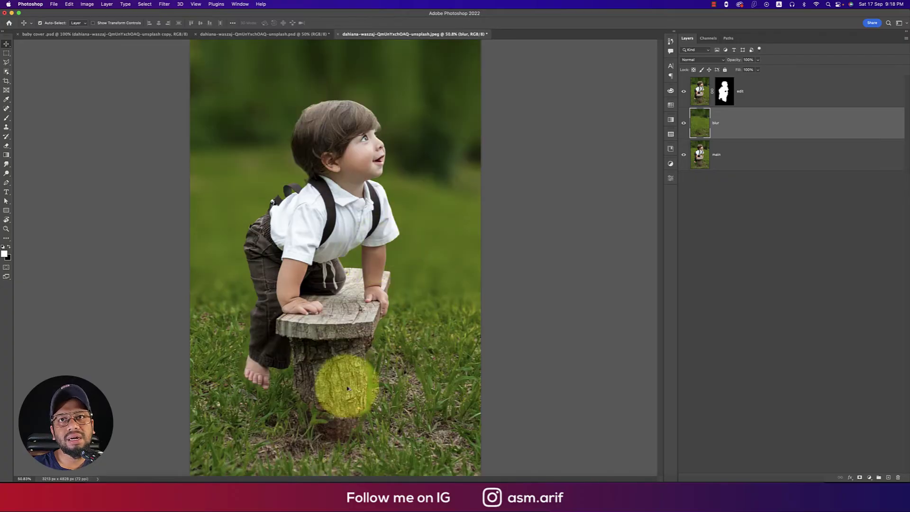
{"action": "scroll", "coordinate": [346, 382], "scroll_direction": "down", "scroll_amount": 2}
{"action": "scroll", "coordinate": [345, 392], "scroll_direction": "up", "scroll_amount": 4}
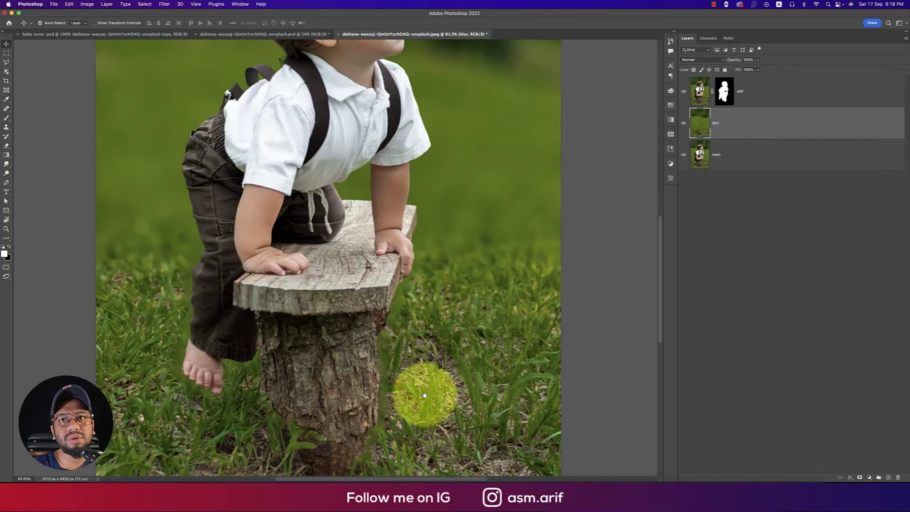
{"action": "left_click_drag", "start_coordinate": [423, 397], "coordinate": [434, 291]}
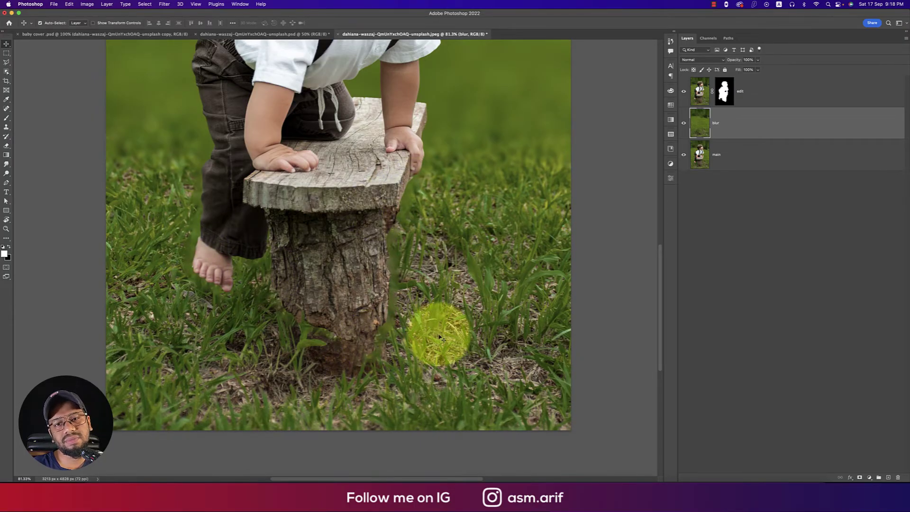
{"action": "left_click", "coordinate": [860, 478]}
{"action": "key", "text": "x"}
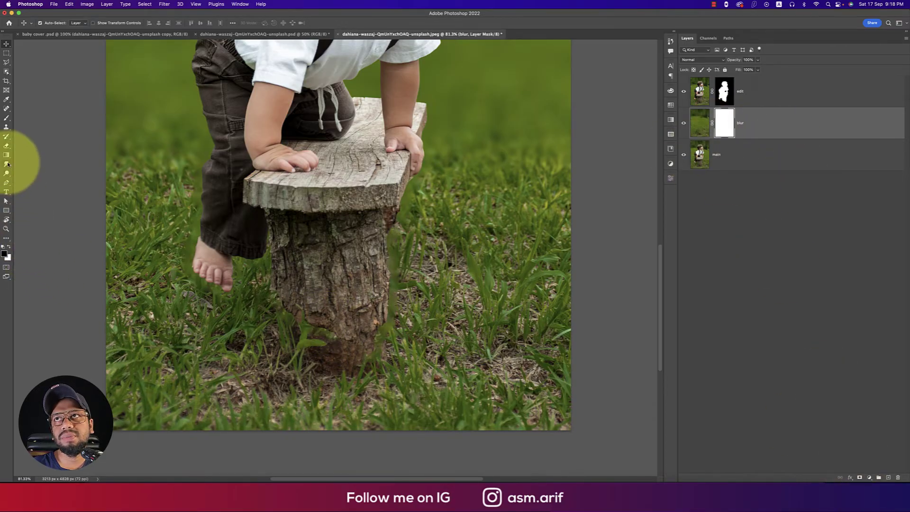
{"action": "left_click", "coordinate": [6, 118]}
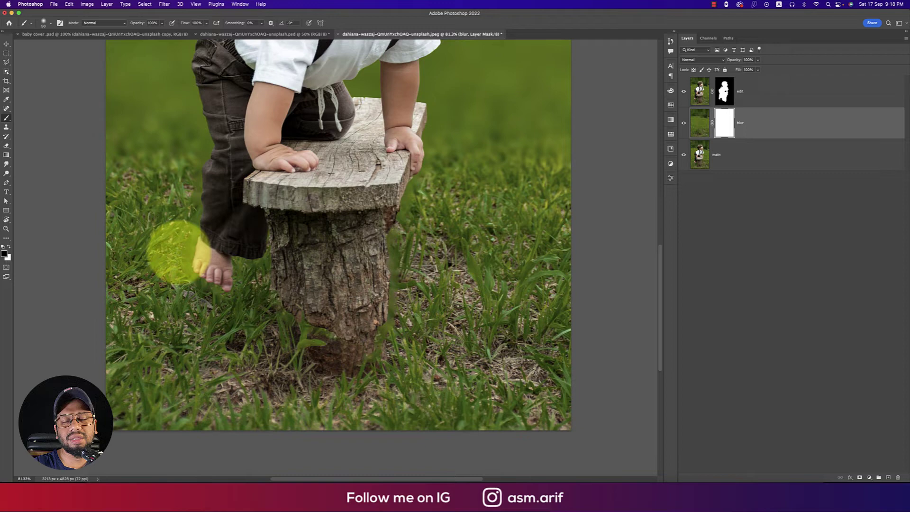
{"action": "key", "text": "bracketright"}
{"action": "key", "text": "bracketright"}
{"action": "key", "text": "bracketright"}
{"action": "key", "text": "bracketright"}
{"action": "key", "text": "bracketright"}
{"action": "key", "text": "bracketright"}
{"action": "key", "text": "bracketright"}
{"action": "key", "text": "bracketright"}
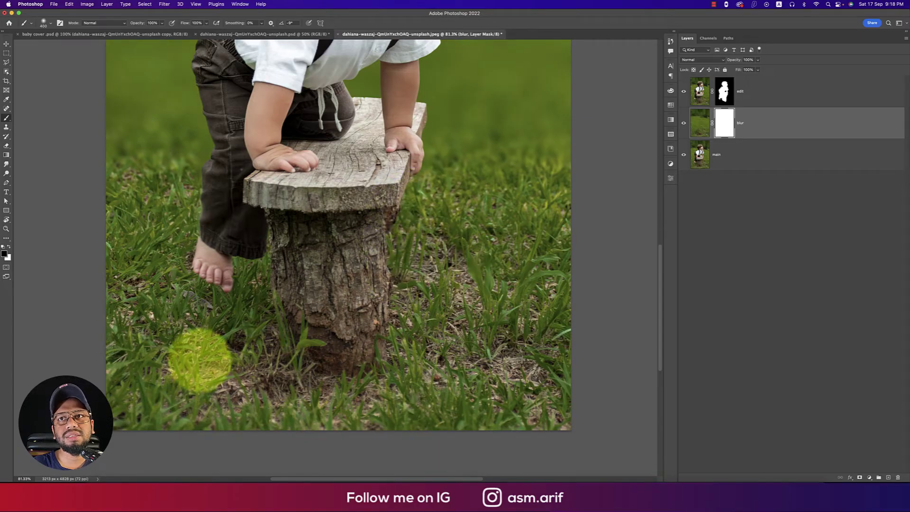
{"action": "scroll", "coordinate": [284, 303], "scroll_direction": "down", "scroll_amount": 3}
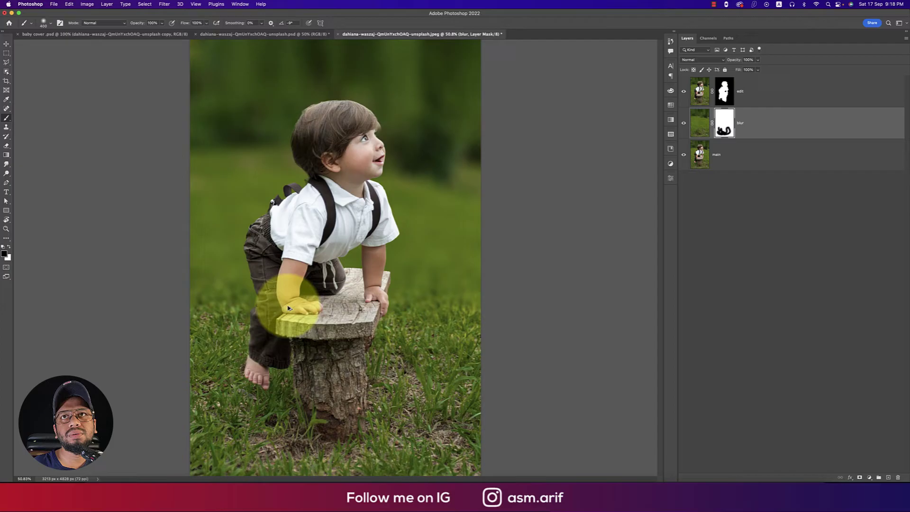
{"action": "scroll", "coordinate": [289, 308], "scroll_direction": "down", "scroll_amount": 2}
- Convert the edit, blur and main layers into a smart object and apply Camera Raw Filter
{"action": "left_click", "coordinate": [783, 88]}
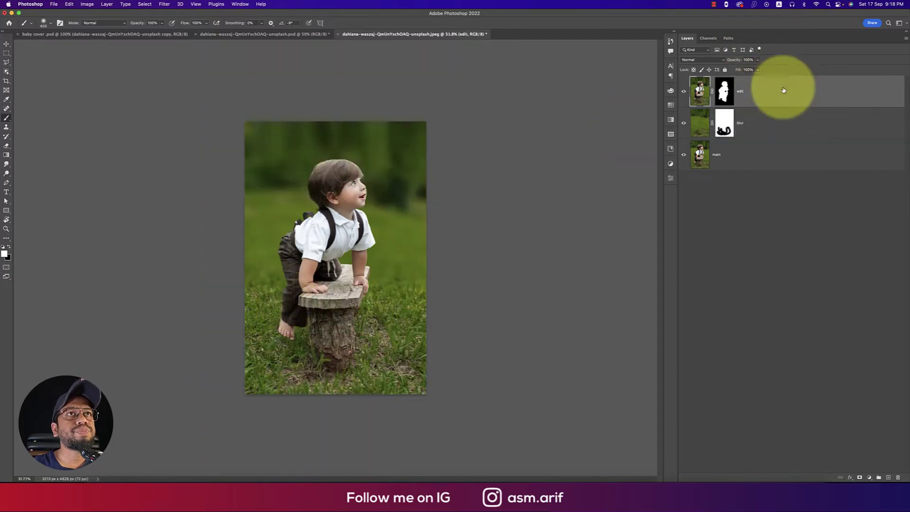
{"action": "key", "text": "x"}
{"action": "left_click", "coordinate": [773, 145], "text": "shift"}
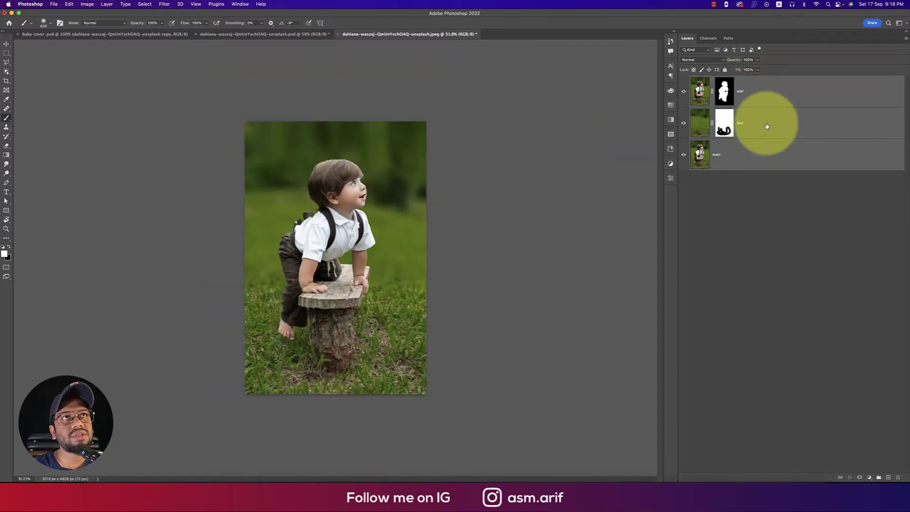
{"action": "right_click", "coordinate": [777, 96]}
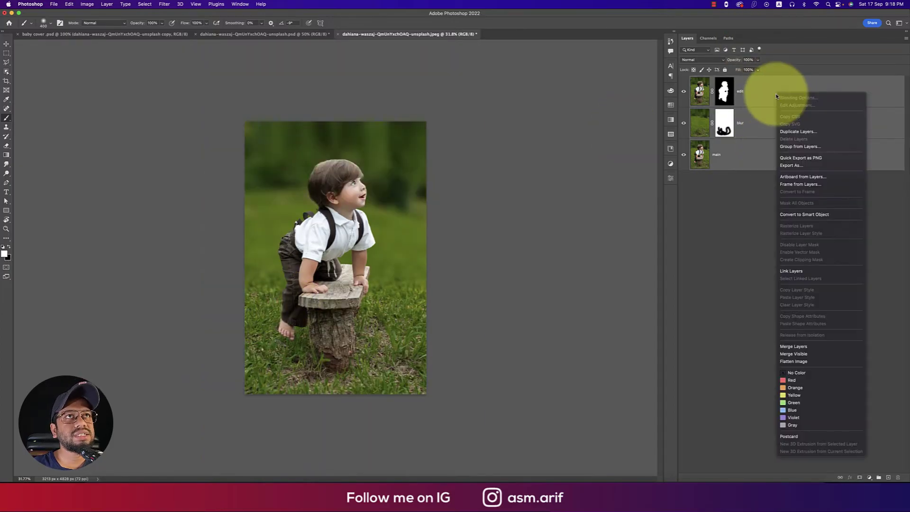
{"action": "left_click", "coordinate": [802, 214]}
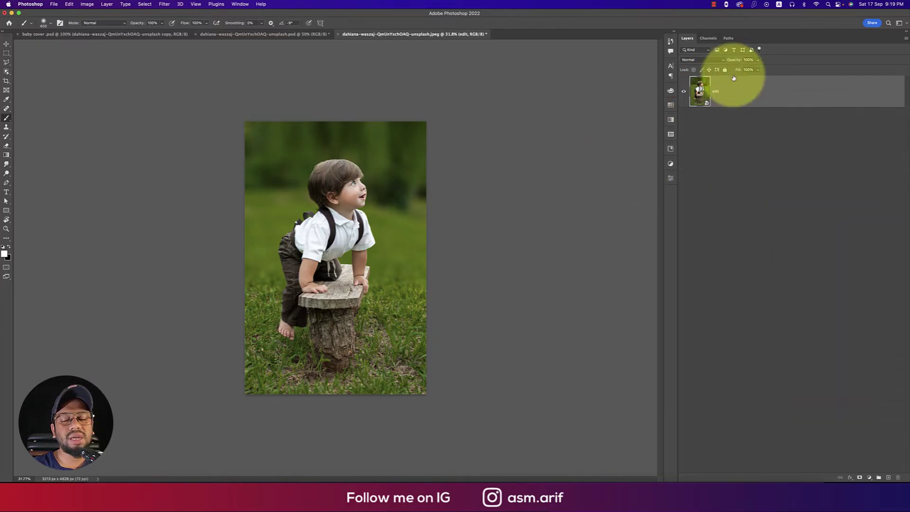
{"action": "left_click", "coordinate": [164, 4]}
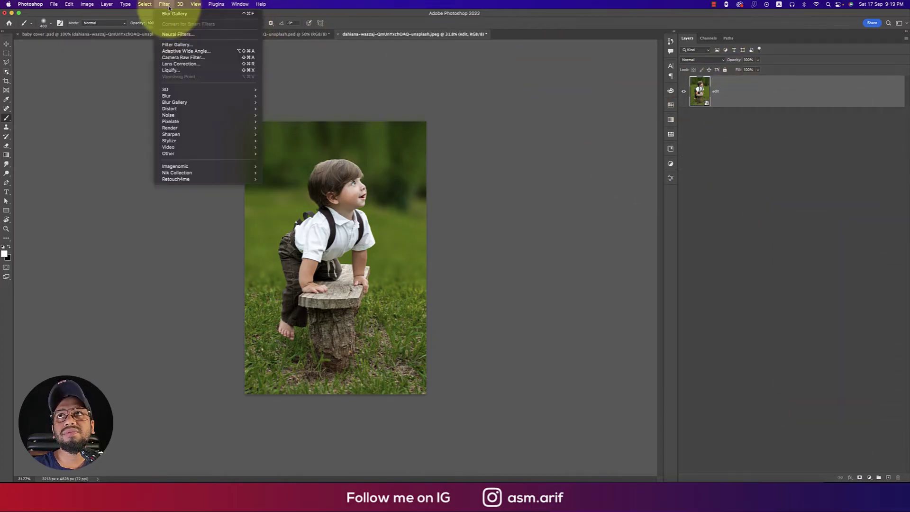
{"action": "left_click", "coordinate": [183, 57]}
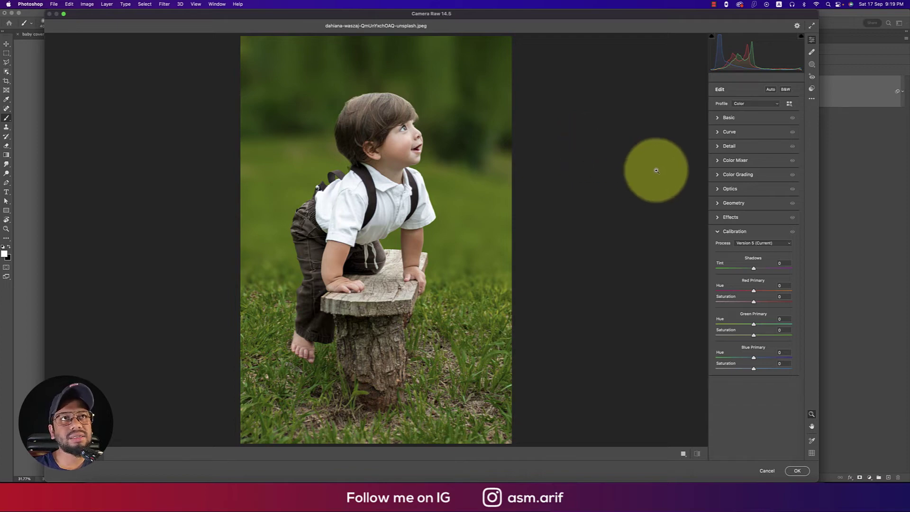
- Raise contrast to +21, lower highlights to -18, and set colour noise reduction to 39
{"action": "left_click", "coordinate": [721, 119]}
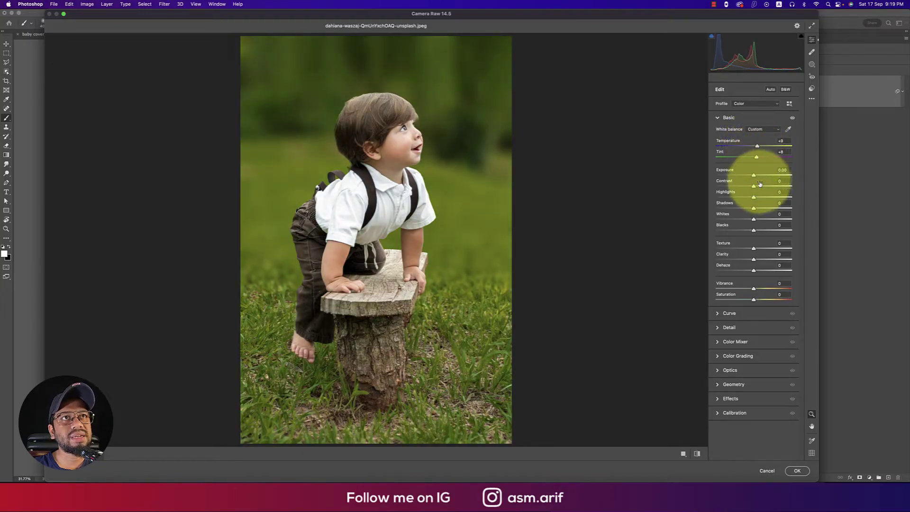
{"action": "left_click_drag", "start_coordinate": [755, 188], "coordinate": [762, 188]}
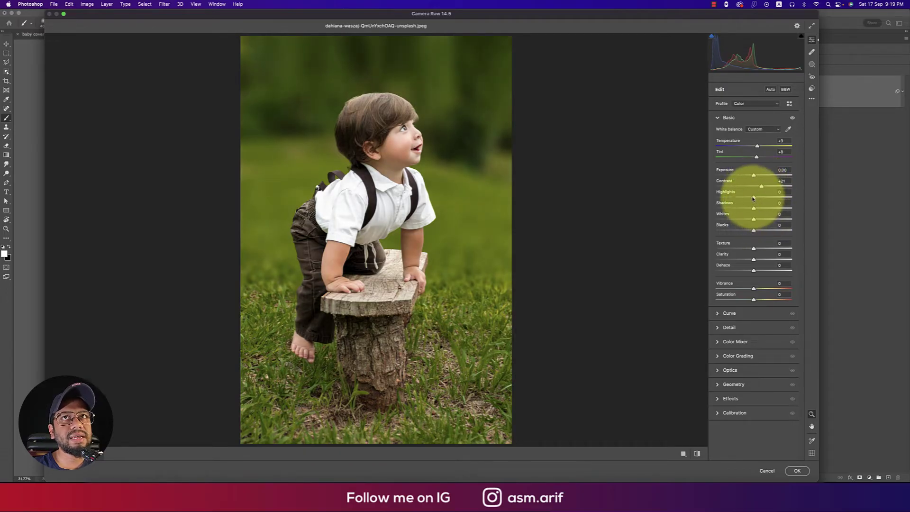
{"action": "left_click_drag", "start_coordinate": [754, 198], "coordinate": [749, 221]}
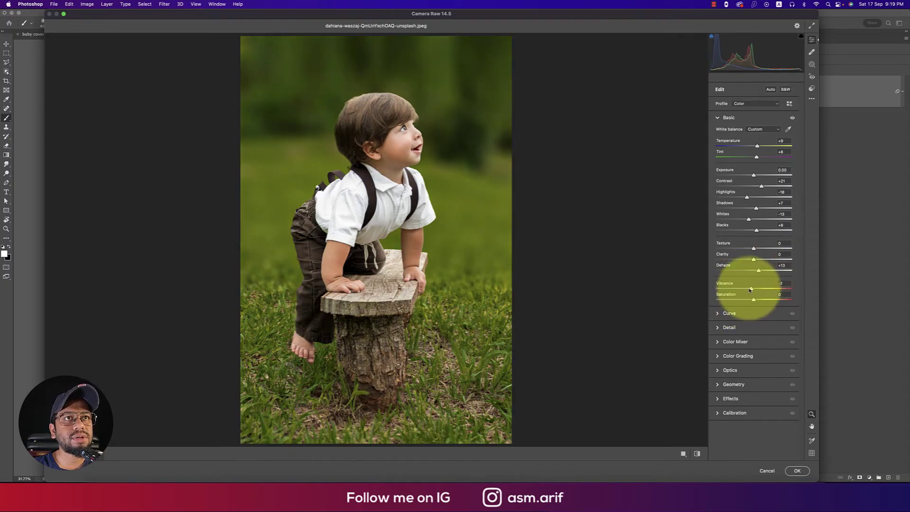
{"action": "left_click", "coordinate": [719, 327]}
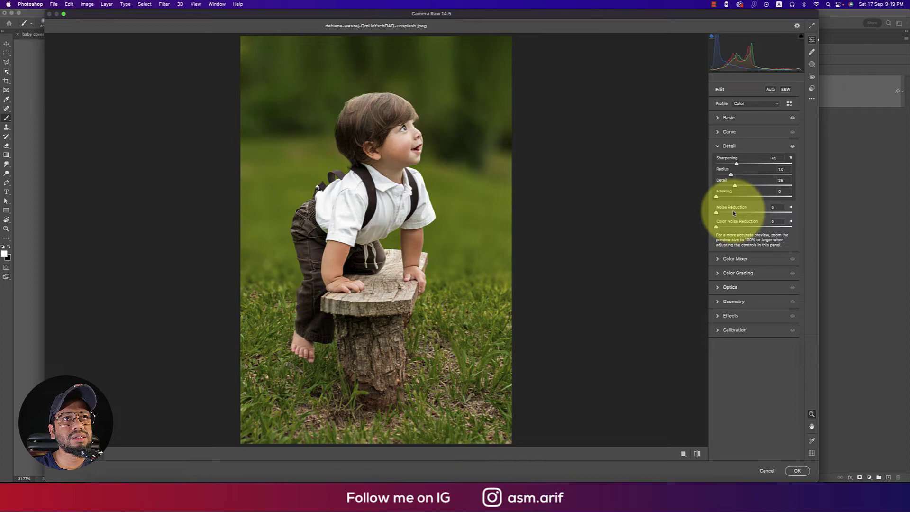
{"action": "left_click_drag", "start_coordinate": [716, 227], "coordinate": [746, 227]}
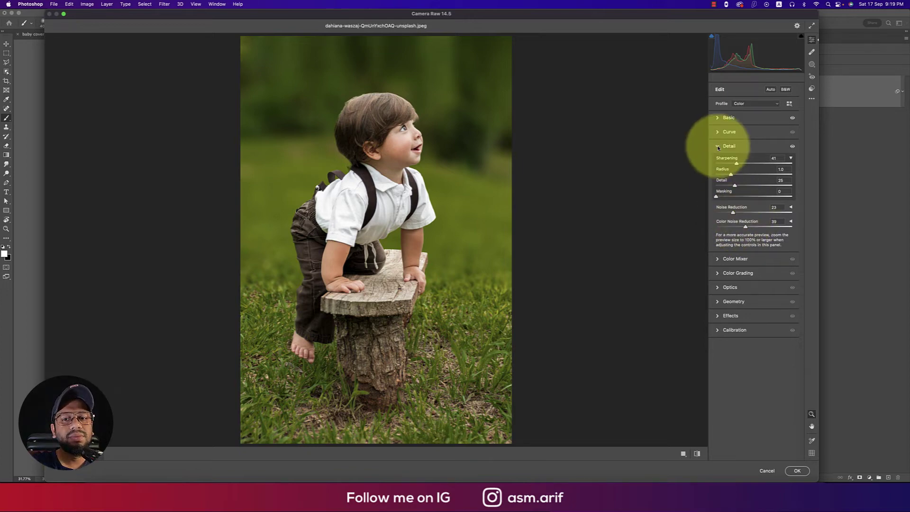
- Collapse Detail and bring up the Color Mixer's HSL Hue sliders
{"action": "left_click", "coordinate": [719, 147]}
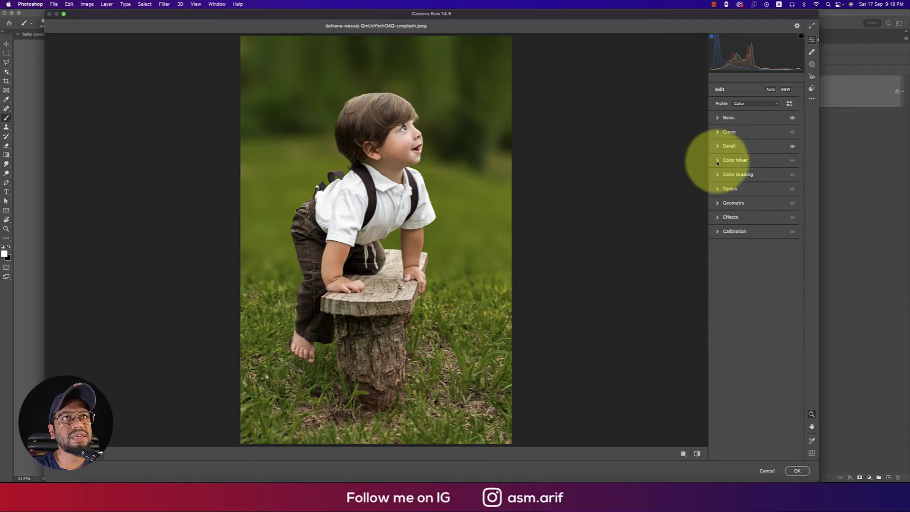
{"action": "left_click", "coordinate": [718, 162]}
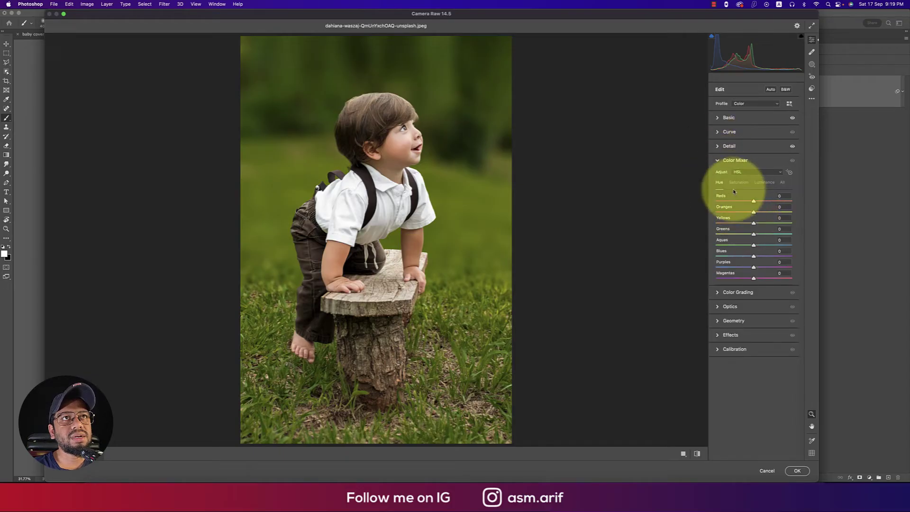
{"action": "left_click", "coordinate": [733, 183]}
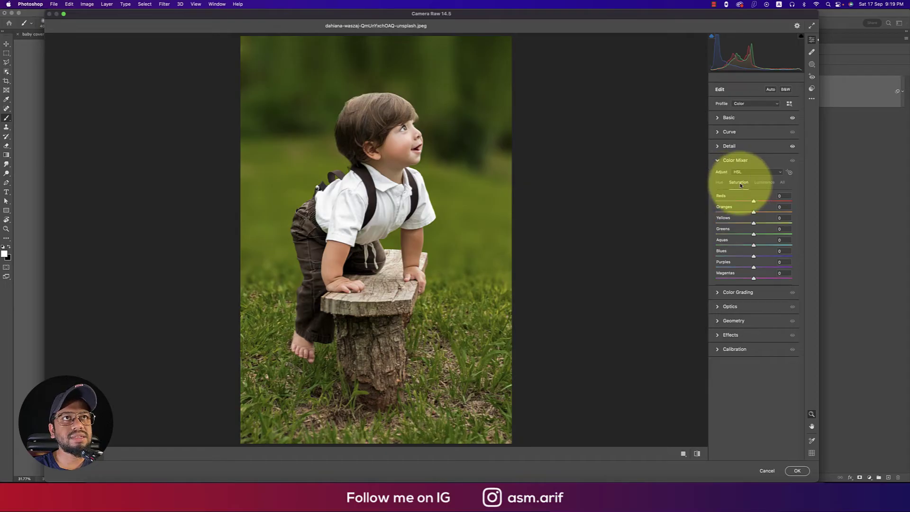
{"action": "left_click", "coordinate": [719, 183]}
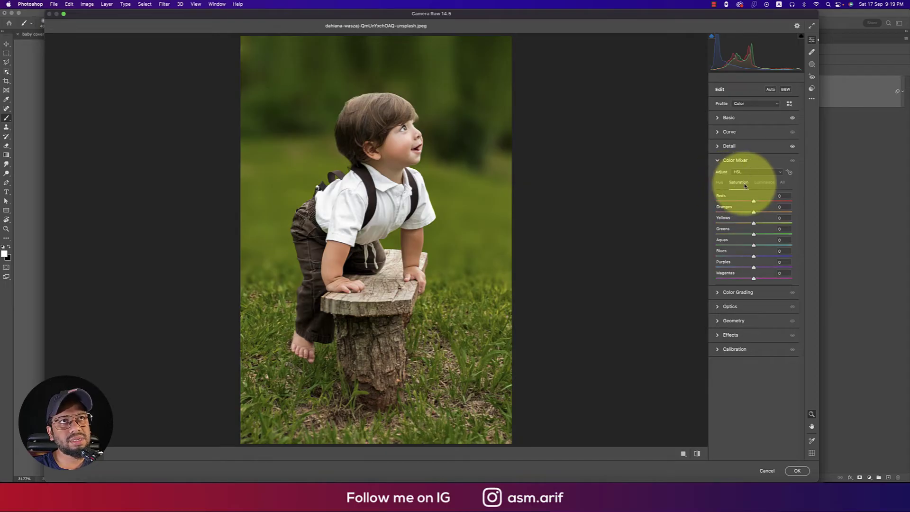
{"action": "left_click", "coordinate": [765, 183]}
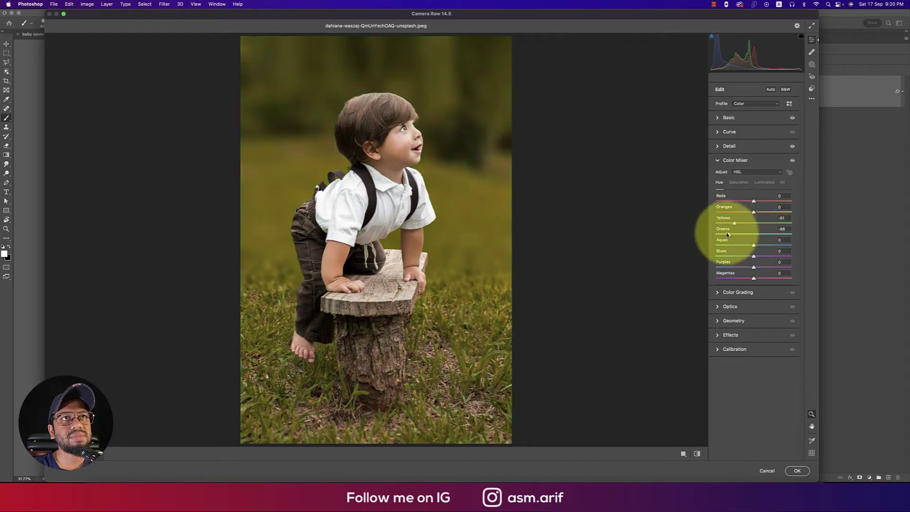
- Shift the Greens, Oranges (-19) and Magentas (-46) hue sliders
{"action": "left_click_drag", "start_coordinate": [728, 234], "coordinate": [748, 246]}
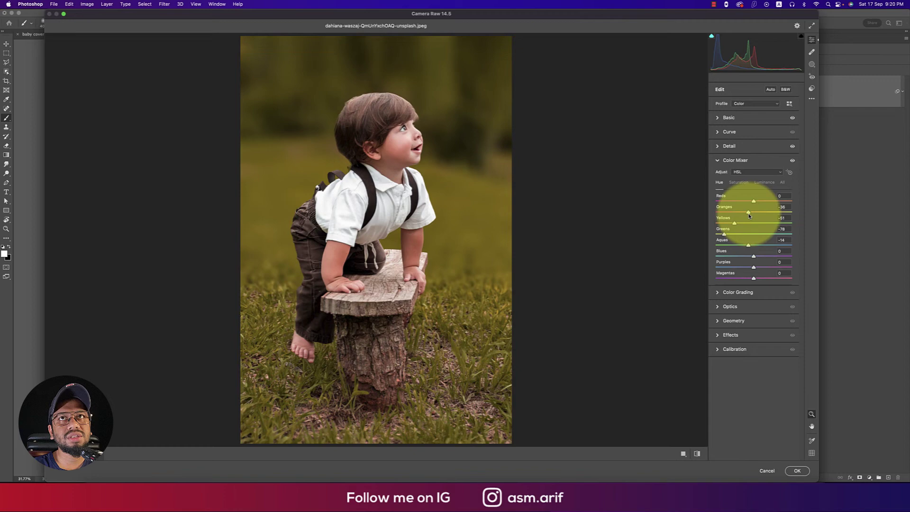
{"action": "left_click_drag", "start_coordinate": [755, 216], "coordinate": [745, 217]}
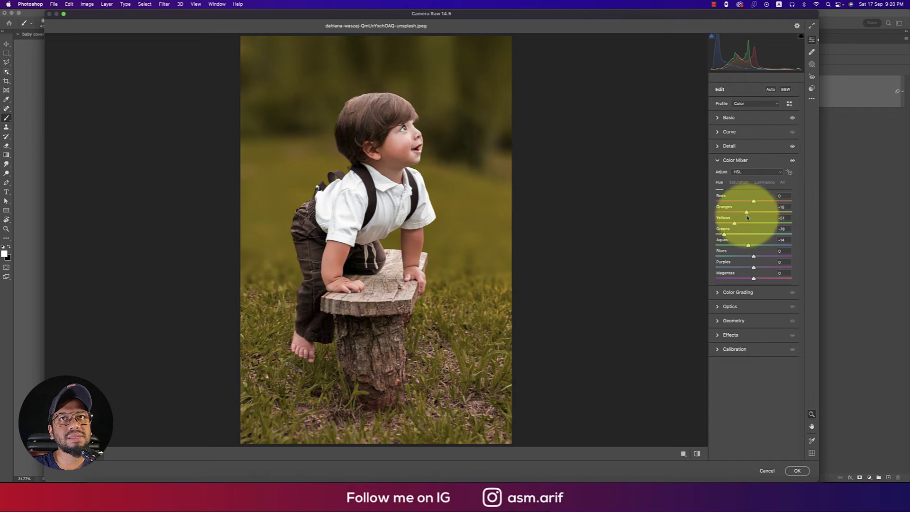
{"action": "left_click_drag", "start_coordinate": [754, 278], "coordinate": [740, 279]}
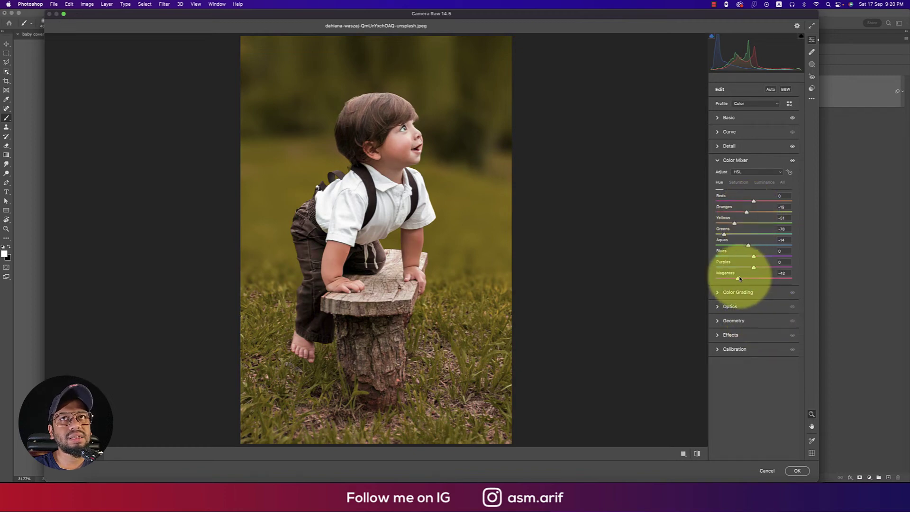
- Set Calibration primary hues to red -11, green -9 and blue -31, then compare before/after
{"action": "left_click", "coordinate": [719, 162]}
{"action": "left_click", "coordinate": [718, 231]}
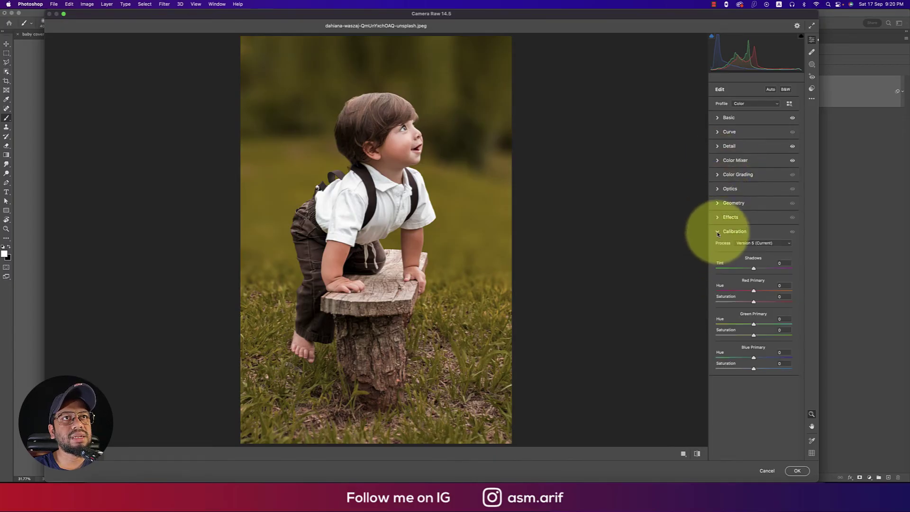
{"action": "mouse_move", "coordinate": [755, 291]}
{"action": "left_mouse_down"}
{"action": "mouse_move", "coordinate": [786, 294]}
{"action": "mouse_move", "coordinate": [744, 291]}
{"action": "mouse_move", "coordinate": [752, 291]}
{"action": "left_mouse_up"}
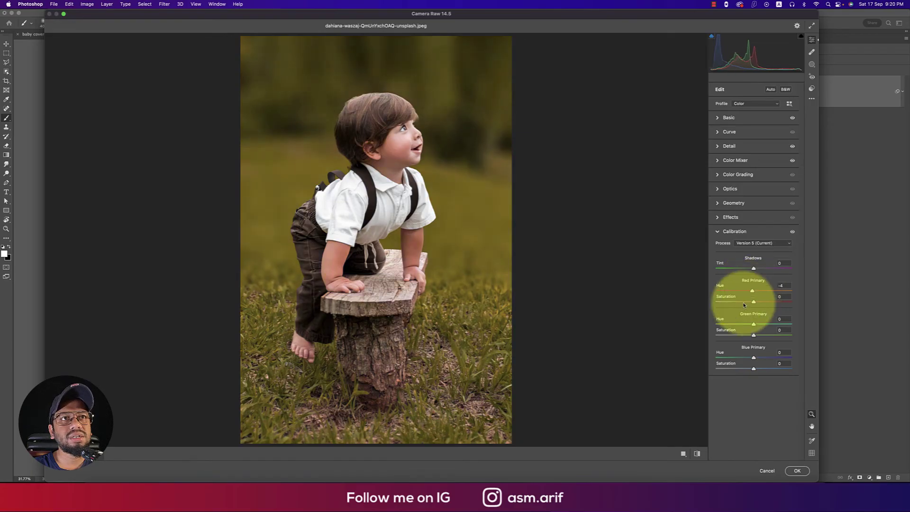
{"action": "left_click_drag", "start_coordinate": [754, 325], "coordinate": [744, 362]}
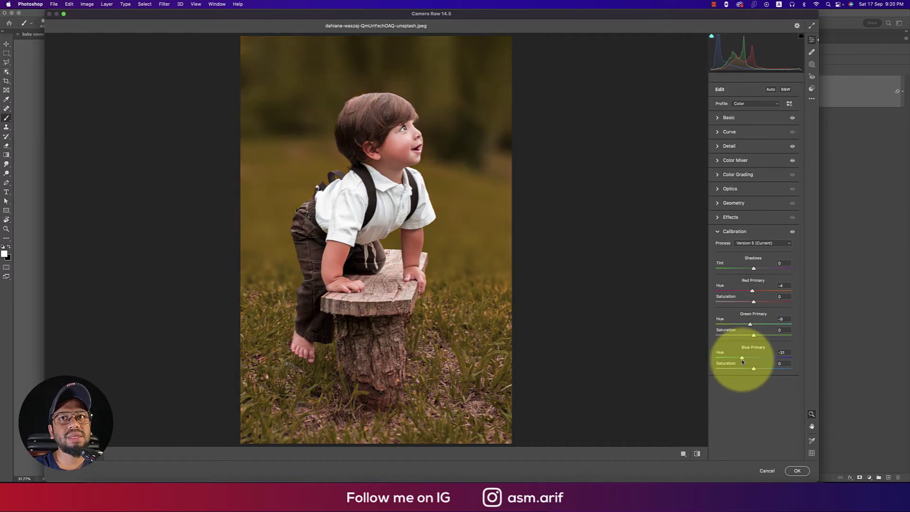
{"action": "mouse_move", "coordinate": [753, 291]}
{"action": "left_mouse_down"}
{"action": "mouse_move", "coordinate": [761, 293]}
{"action": "mouse_move", "coordinate": [751, 295]}
{"action": "left_mouse_up"}
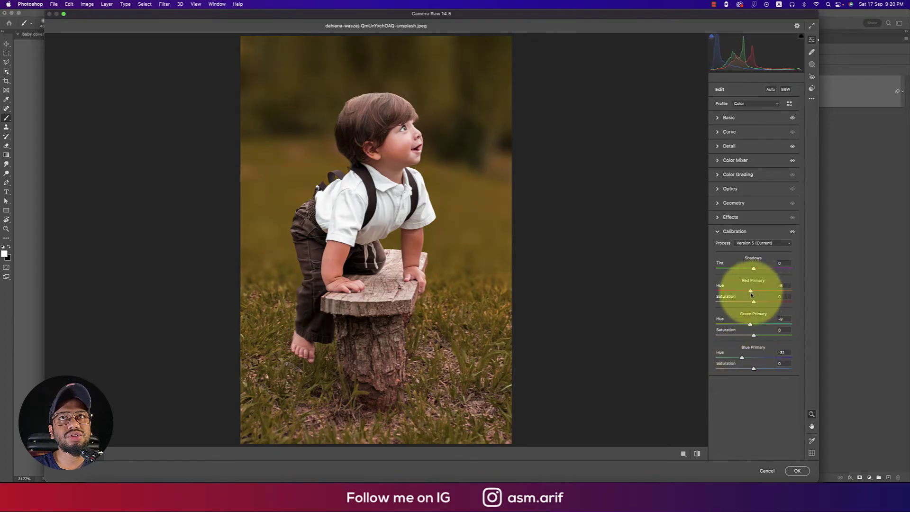
{"action": "left_click", "coordinate": [697, 455]}
{"action": "left_click", "coordinate": [697, 455]}
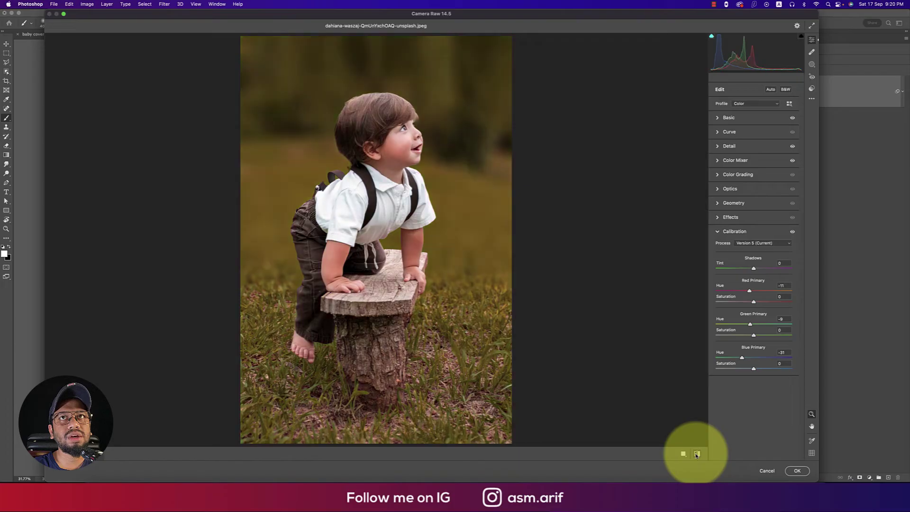
- Apply the Camera Raw grade and paint a soft white dot on a new layer at upper right
{"action": "left_click", "coordinate": [797, 471]}
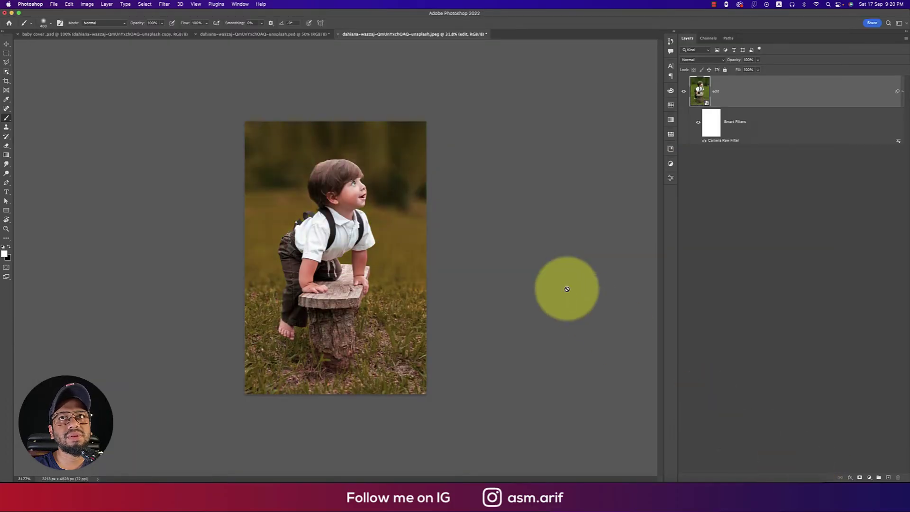
{"action": "left_click", "coordinate": [888, 478]}
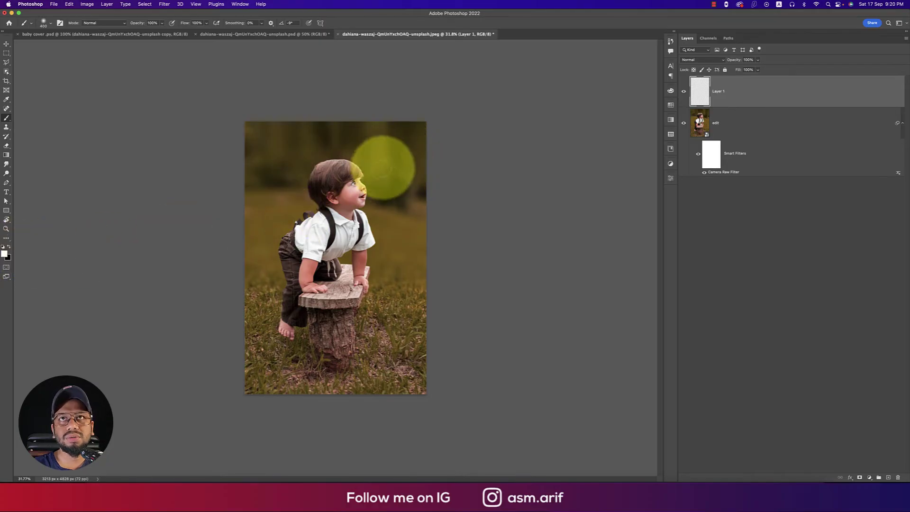
{"action": "left_click", "coordinate": [390, 160]}
{"action": "key", "text": "super+y"}
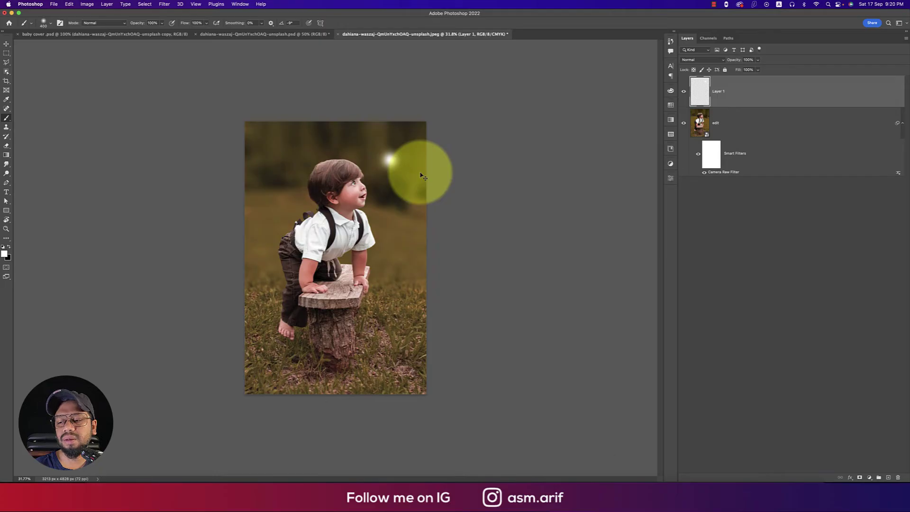
- Enlarge, reposition and stretch the white dot into a tall glow over the upper-right edge
{"action": "key", "text": "super+t"}
{"action": "left_click_drag", "start_coordinate": [407, 160], "coordinate": [548, 166]}
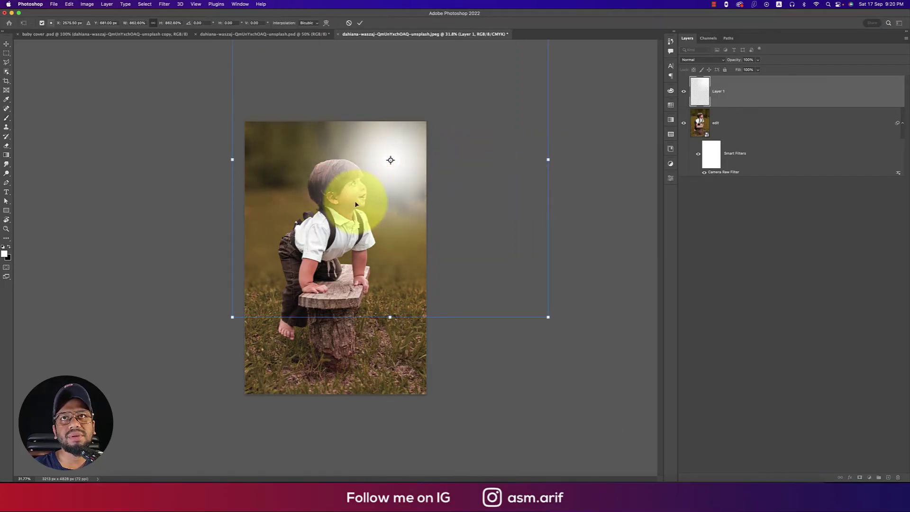
{"action": "left_click_drag", "start_coordinate": [360, 193], "coordinate": [418, 171]}
{"action": "left_click_drag", "start_coordinate": [449, 295], "coordinate": [456, 343]}
{"action": "key", "text": "Return"}
{"action": "key", "text": "b"}
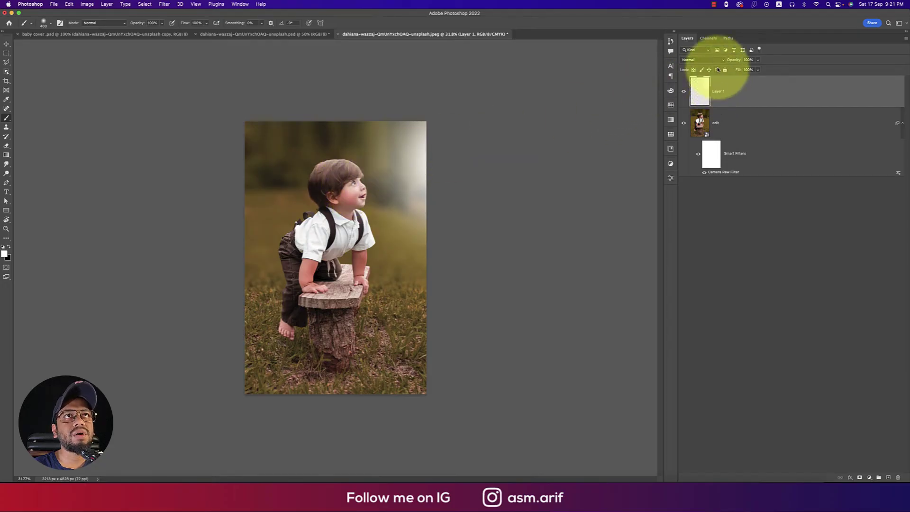
- Combine the glow and edit layers into a single smart object, Layer 1
{"action": "left_click", "coordinate": [756, 102], "text": "super"}
{"action": "right_click", "coordinate": [757, 95]}
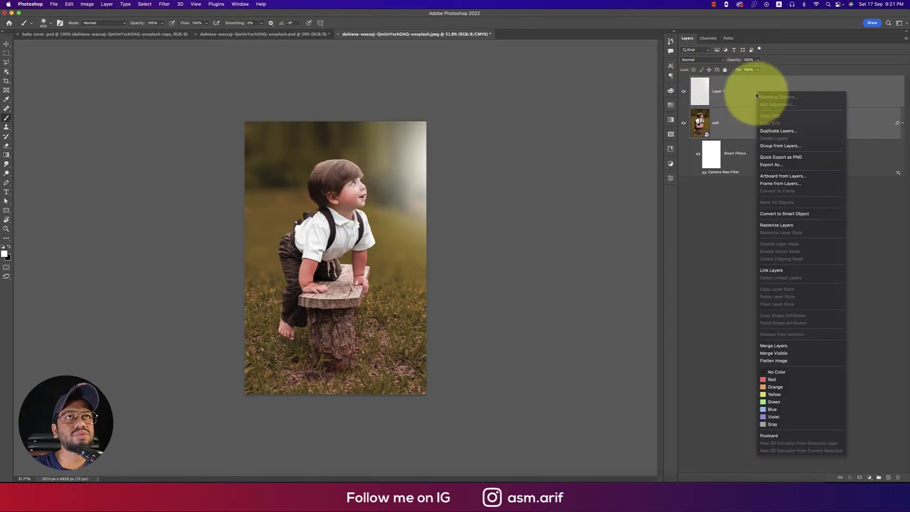
{"action": "key", "text": "Escape"}
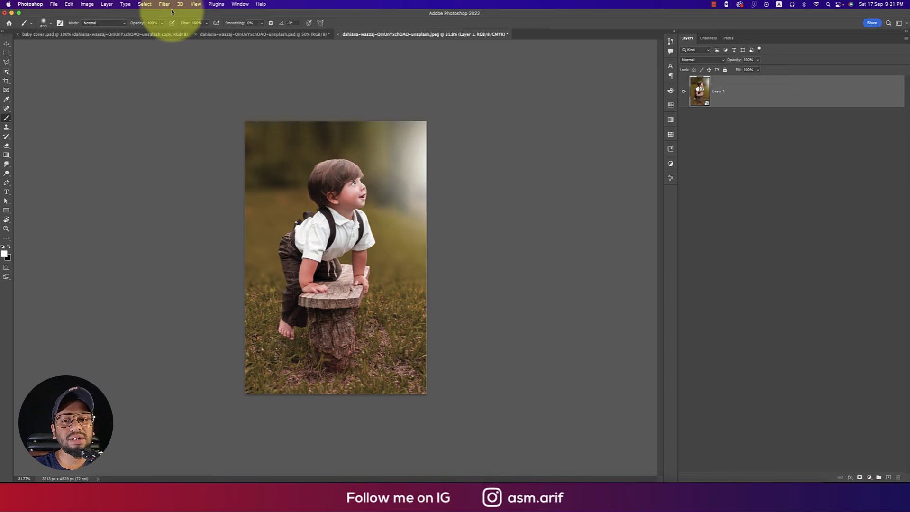
{"action": "left_click", "coordinate": [6, 44]}
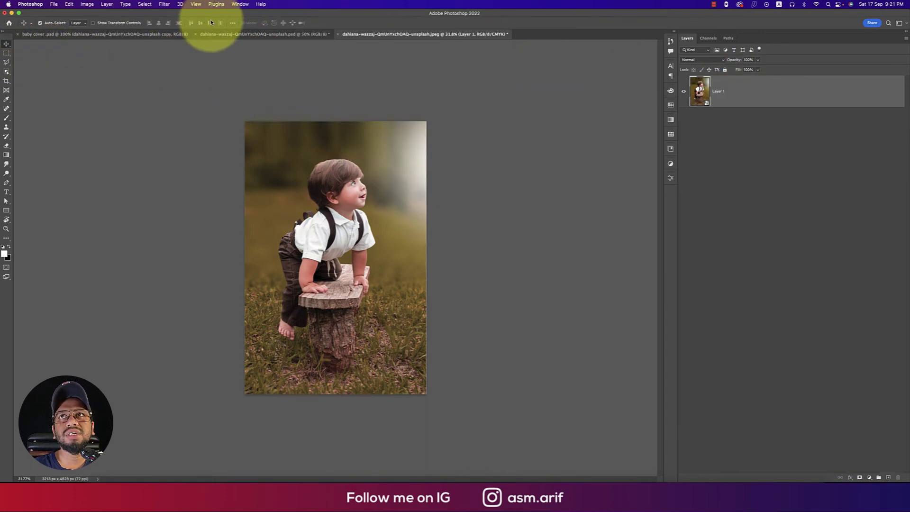
- Launch Nik Collection Color Efex Pro 4 on Layer 1
{"action": "left_click", "coordinate": [165, 6]}
{"action": "mouse_move", "coordinate": [234, 172]}
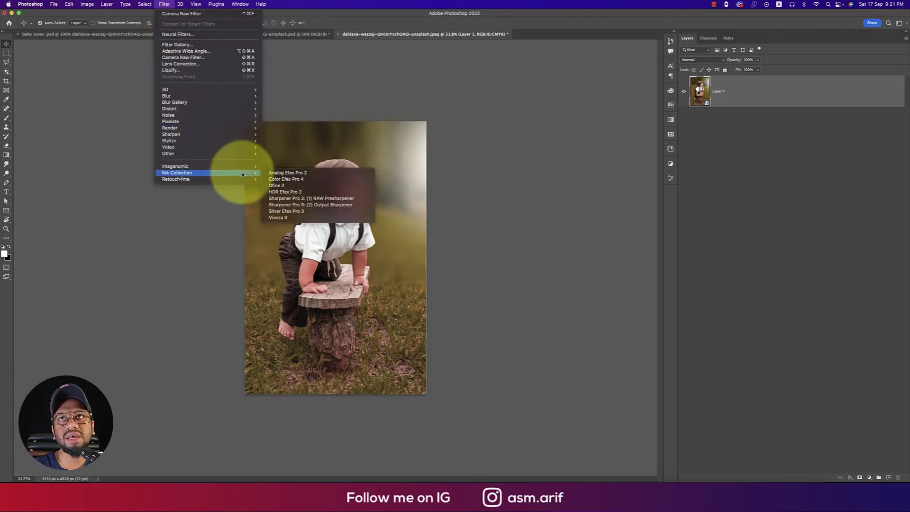
{"action": "left_click", "coordinate": [292, 180]}
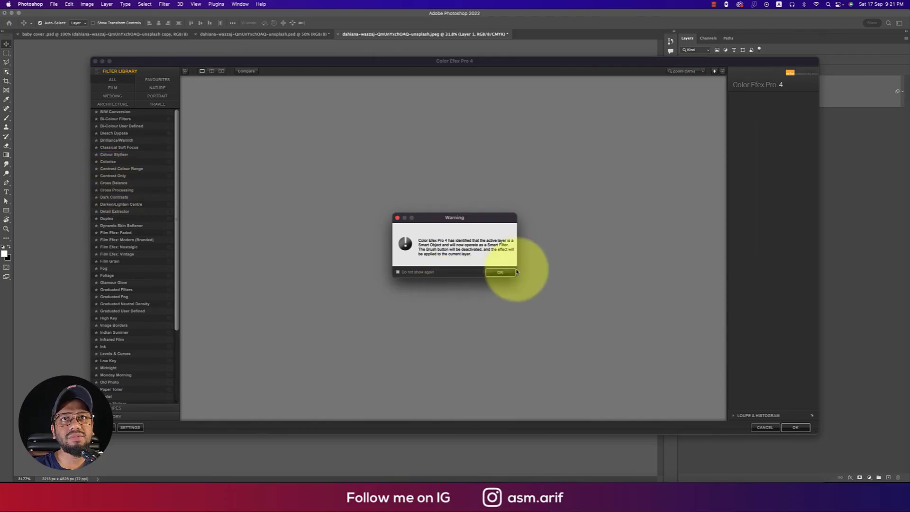
- Apply Color Efex Cross Processing with the Y06 method and return the result to Photoshop
{"action": "left_click", "coordinate": [488, 266]}
{"action": "left_click", "coordinate": [119, 190]}
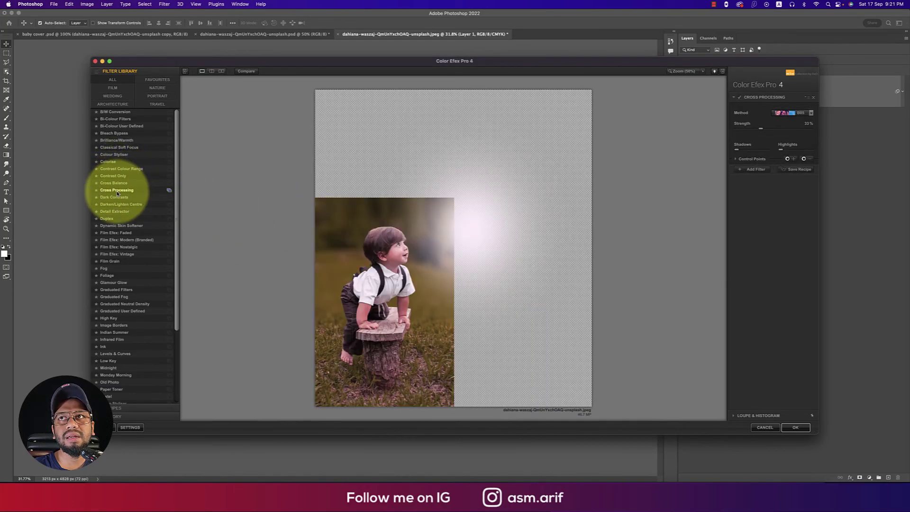
{"action": "left_click", "coordinate": [792, 113]}
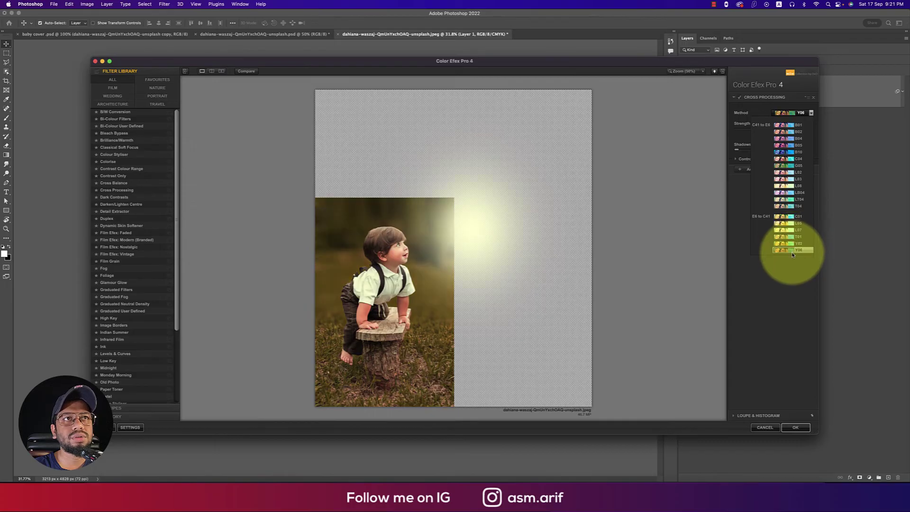
{"action": "left_click", "coordinate": [793, 252]}
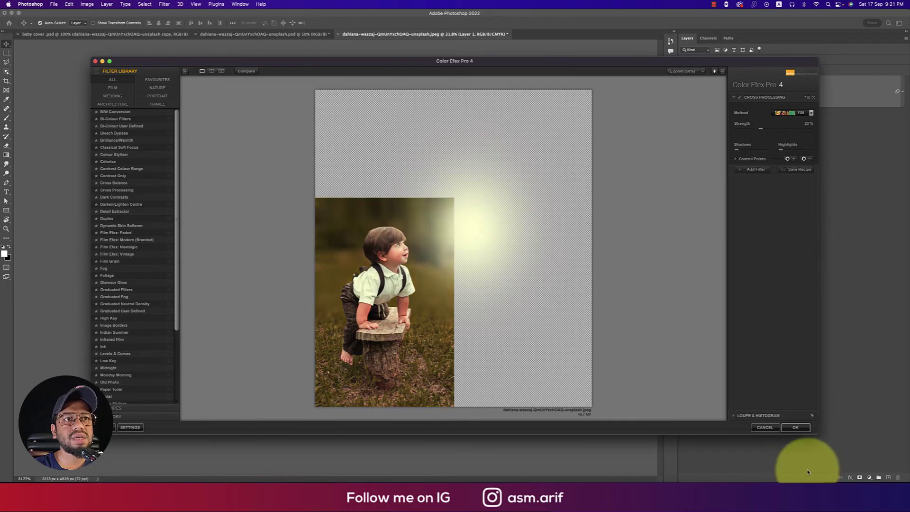
{"action": "left_click", "coordinate": [796, 428]}
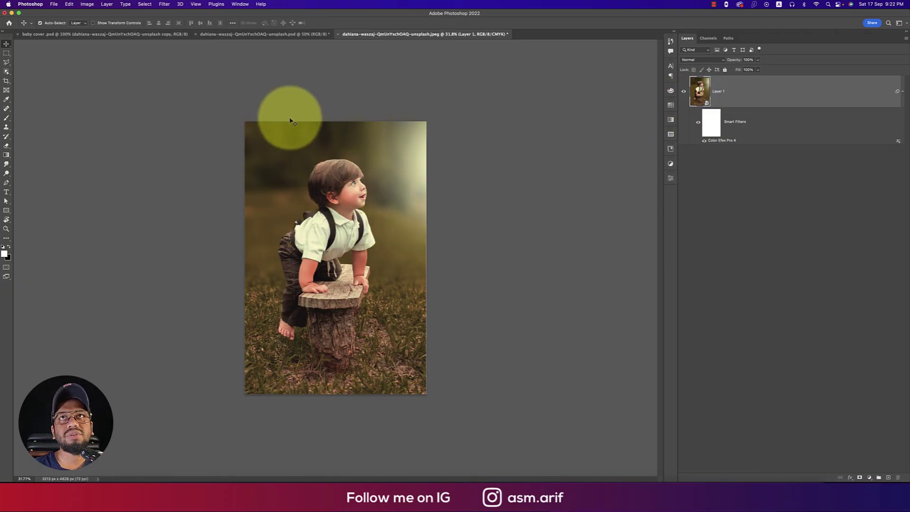
- Compare the JPEG document against the psd version's original colours
{"action": "left_click", "coordinate": [291, 34]}
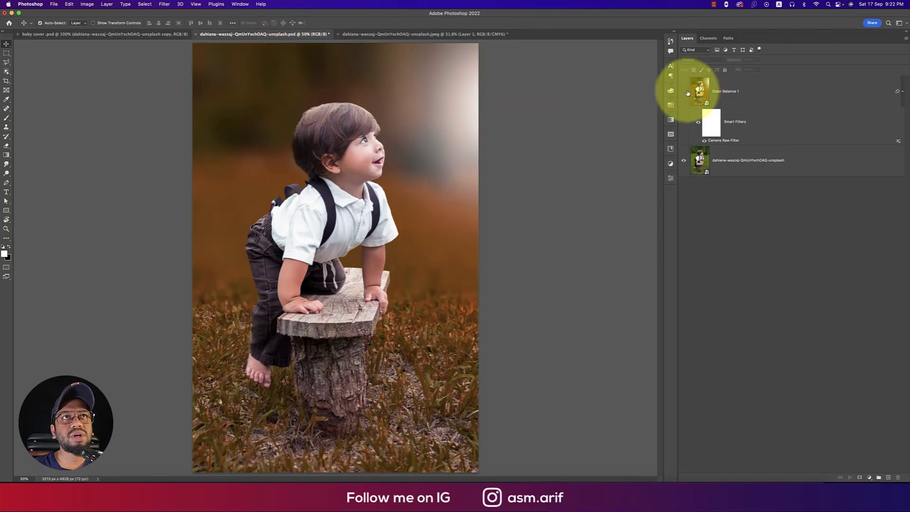
{"action": "left_click", "coordinate": [475, 34]}
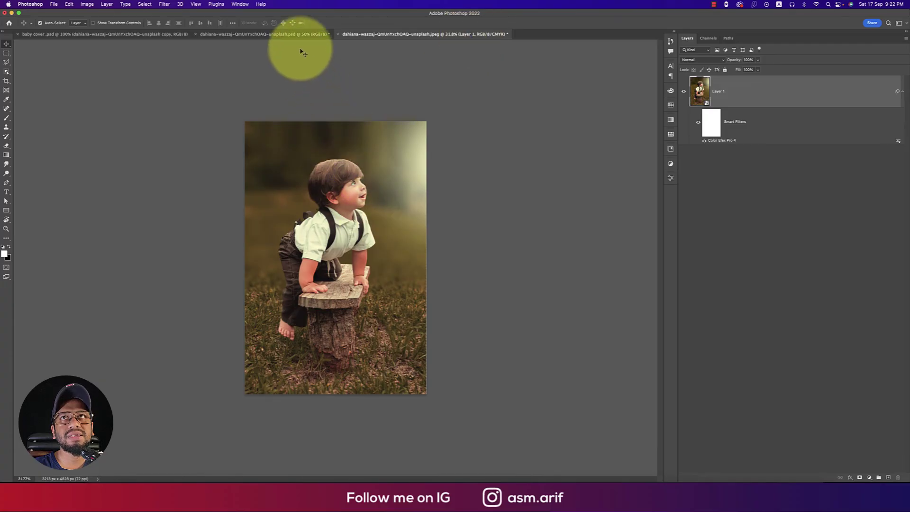
{"action": "left_click", "coordinate": [295, 35]}
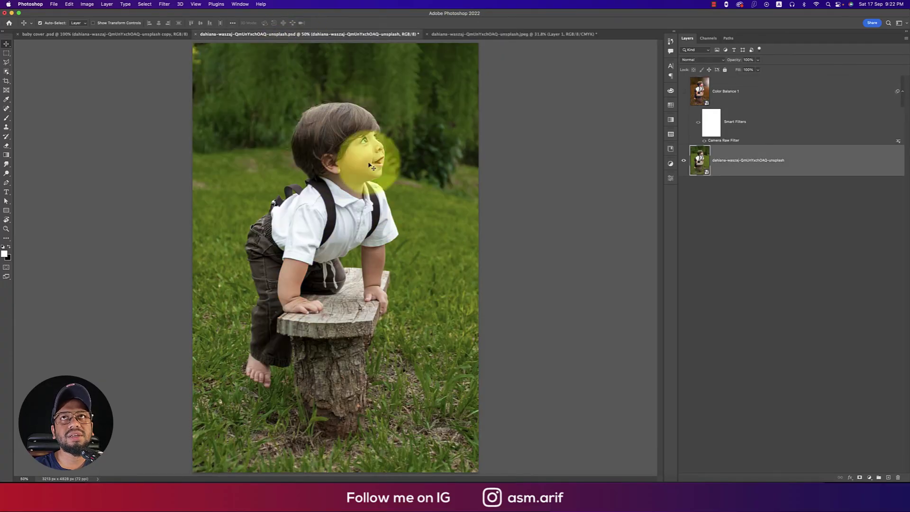
{"action": "left_click", "coordinate": [515, 34]}
- Place the original photo as an embedded layer, hide it, and reselect Layer 1
{"action": "left_click", "coordinate": [54, 4]}
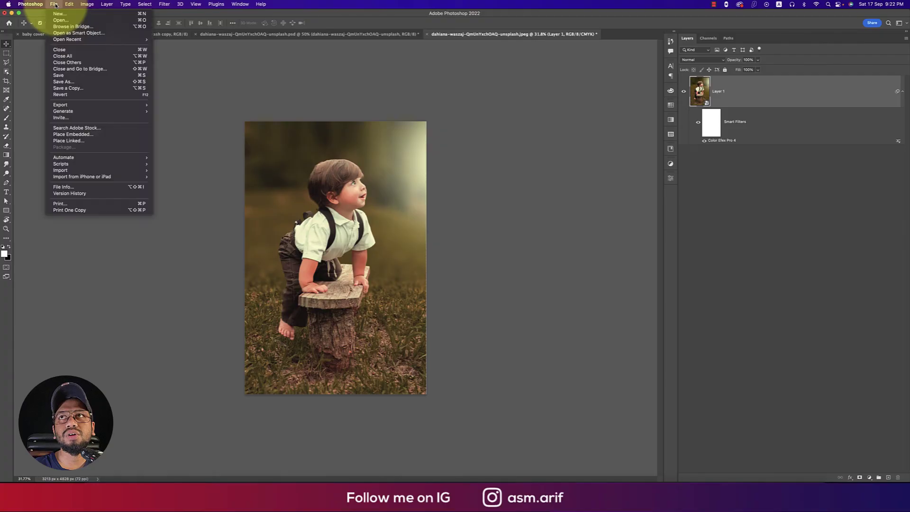
{"action": "left_click", "coordinate": [90, 134]}
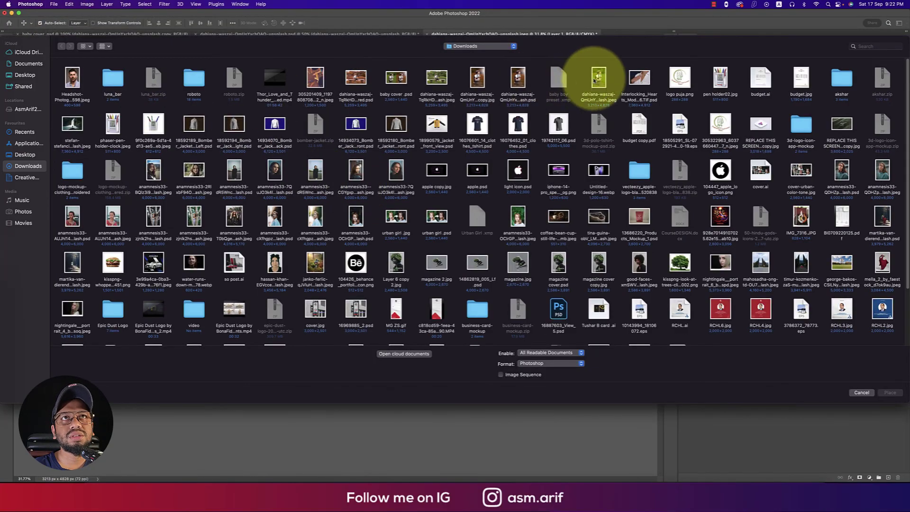
{"action": "double_click", "coordinate": [595, 80]}
{"action": "key", "text": "Return"}
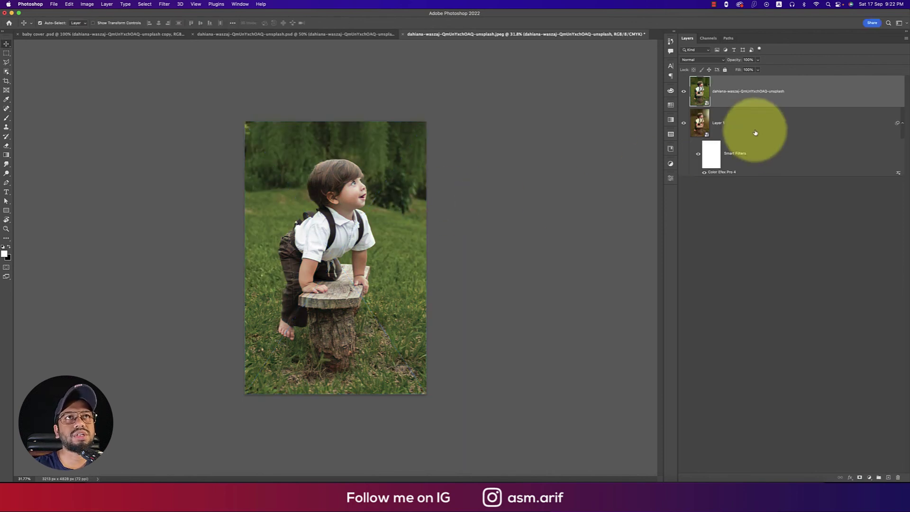
{"action": "left_click", "coordinate": [684, 91]}
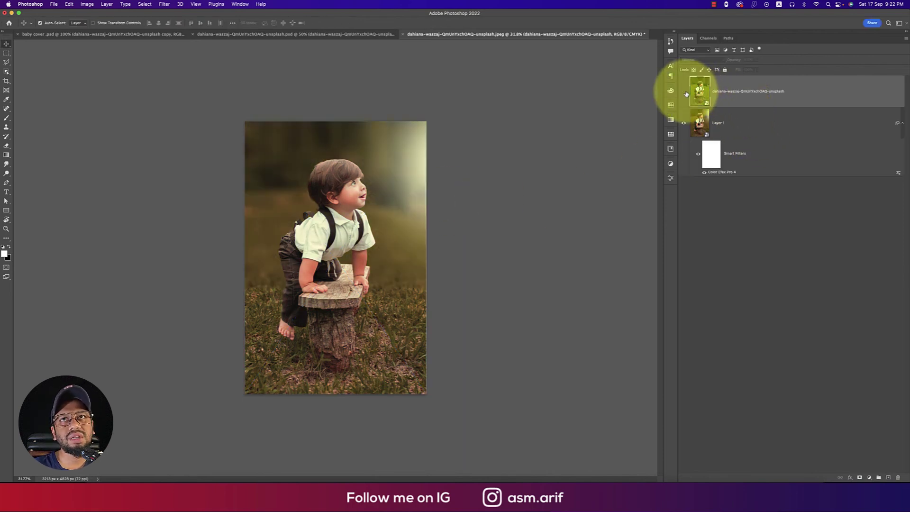
{"action": "left_click", "coordinate": [739, 123]}
{"action": "left_click", "coordinate": [870, 478]}
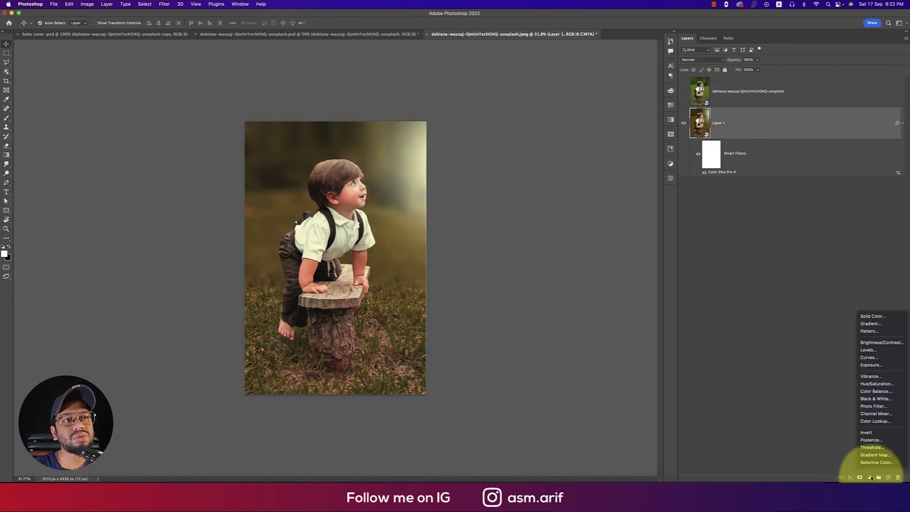
- Add a Channel Mixer layer with Red lowered to about +91 and Green +10
{"action": "left_click", "coordinate": [873, 414]}
{"action": "mouse_move", "coordinate": [631, 234]}
{"action": "left_mouse_down"}
{"action": "mouse_move", "coordinate": [622, 234]}
{"action": "mouse_move", "coordinate": [630, 235]}
{"action": "left_mouse_up"}
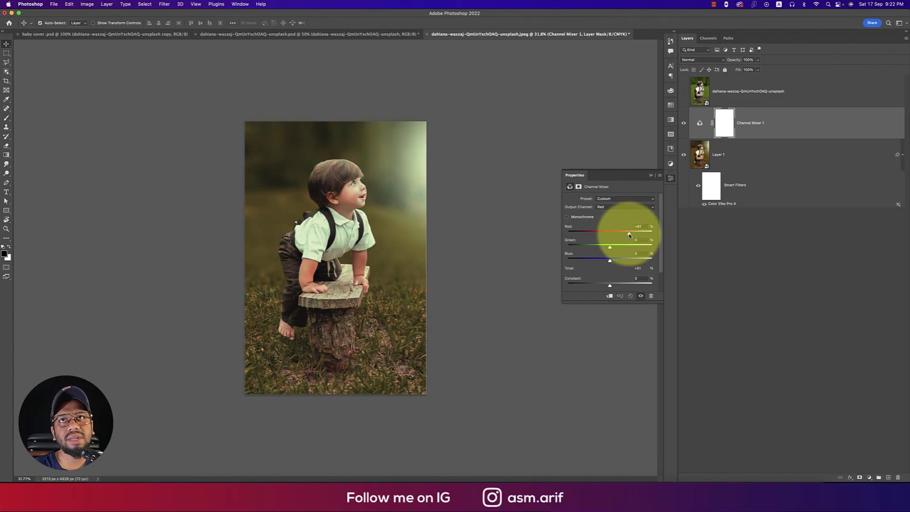
{"action": "left_click_drag", "start_coordinate": [609, 247], "coordinate": [612, 247]}
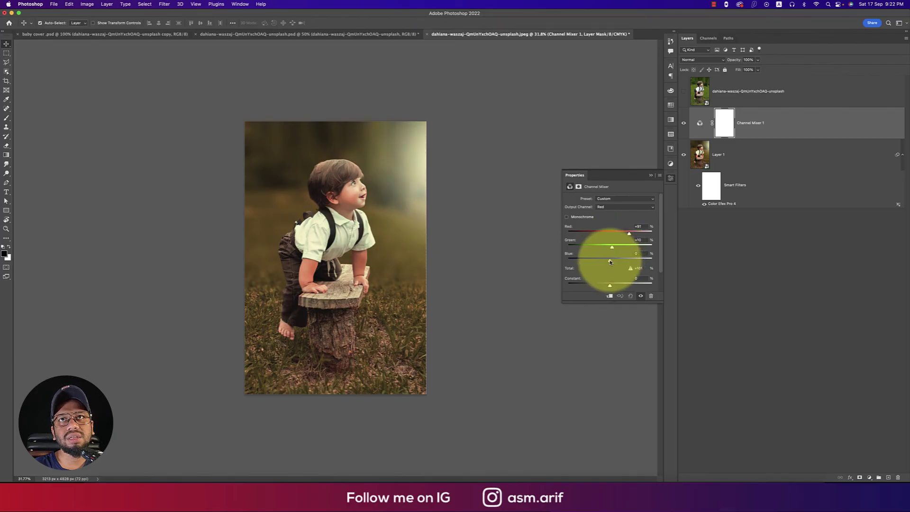
{"action": "left_click", "coordinate": [651, 175]}
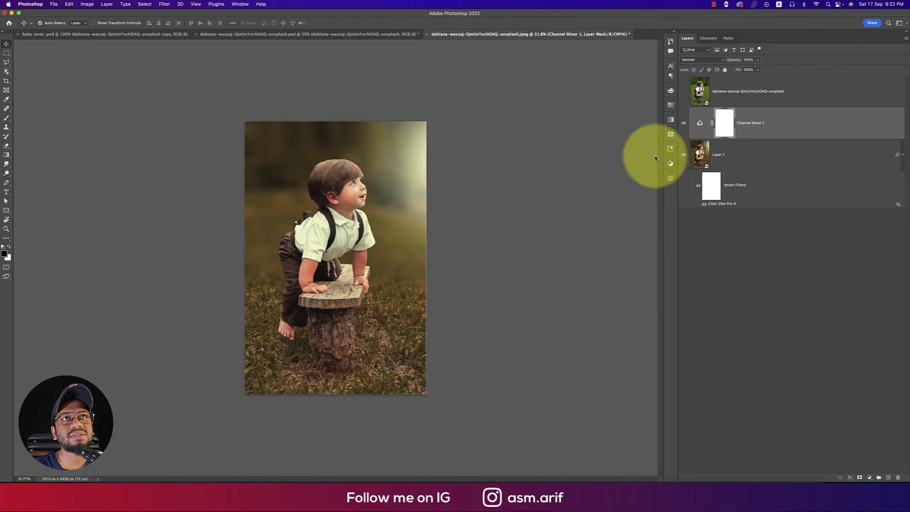
{"action": "left_click", "coordinate": [686, 92]}
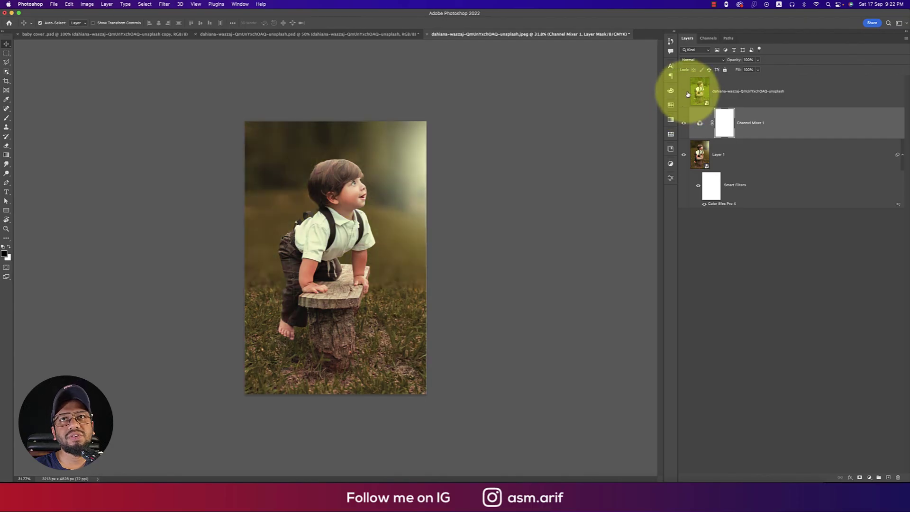